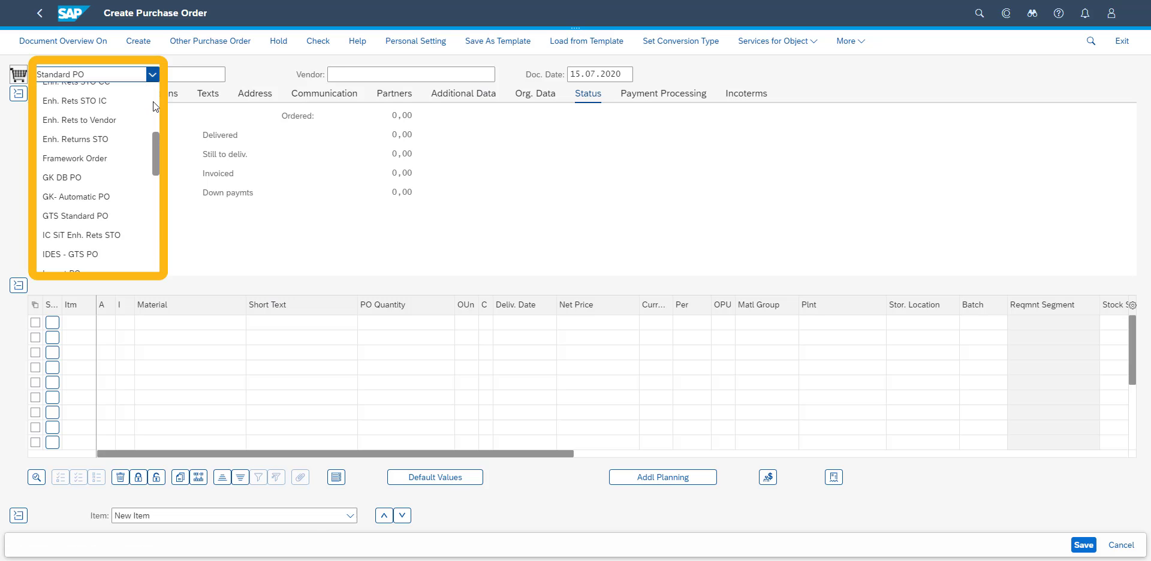
# Choose the Enh. Rets STO IC order type with supplying plant R301.
pyautogui.click(117, 103)
pyautogui.click(354, 74)
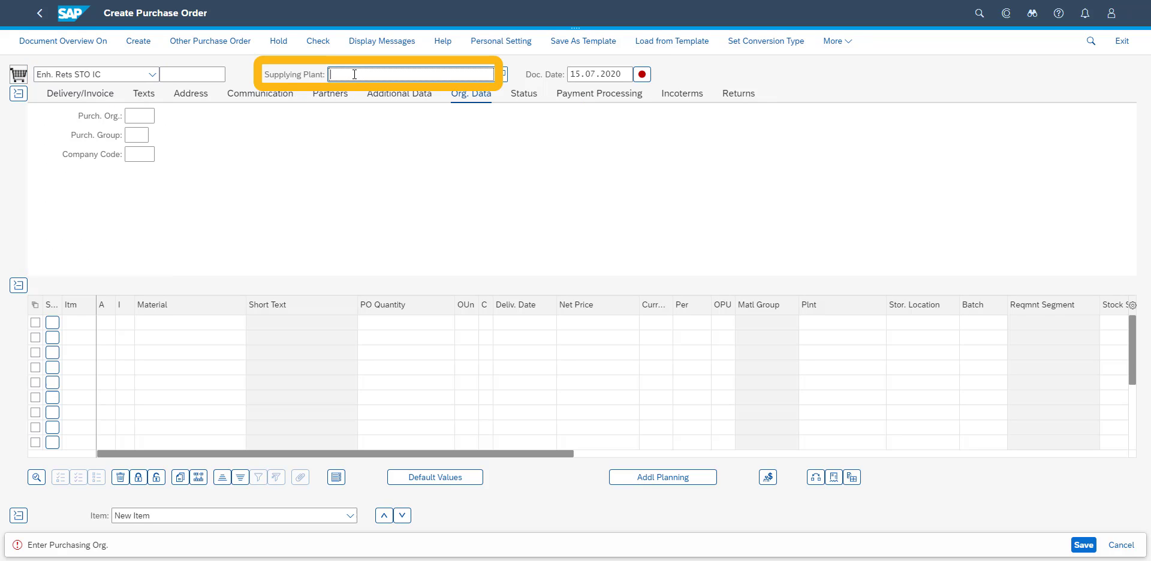
pyautogui.write('R301')
pyautogui.press('Return')
# Add item MR450202, quantity 2, plant R336, storage location 0001.
pyautogui.click(200, 324)
pyautogui.write('MR45')
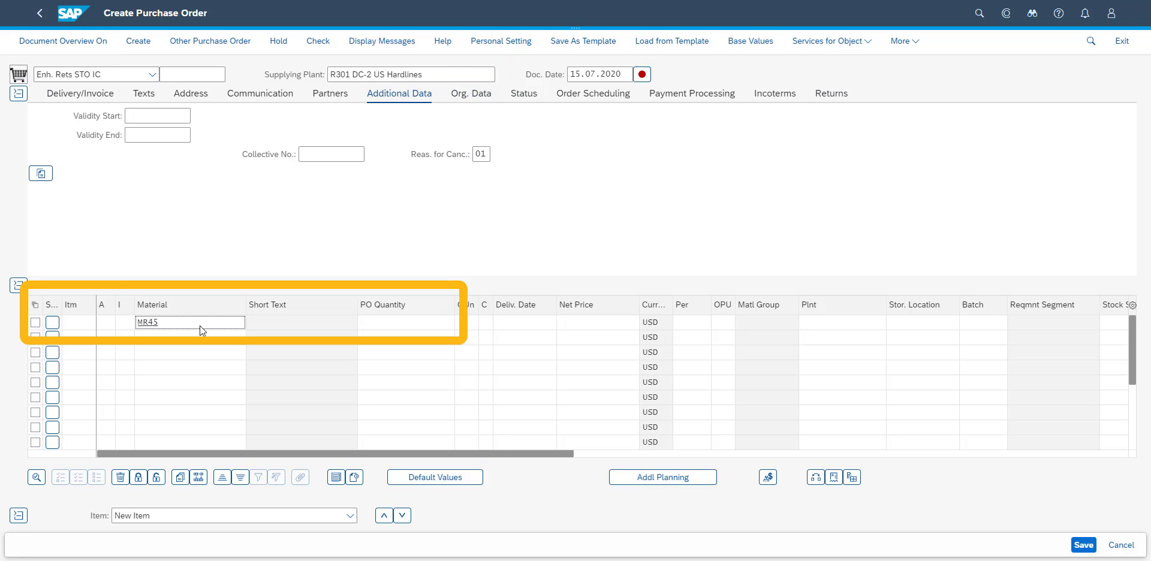
pyautogui.write('0202')
pyautogui.press('Tab')
pyautogui.press('Tab')
pyautogui.write('2')
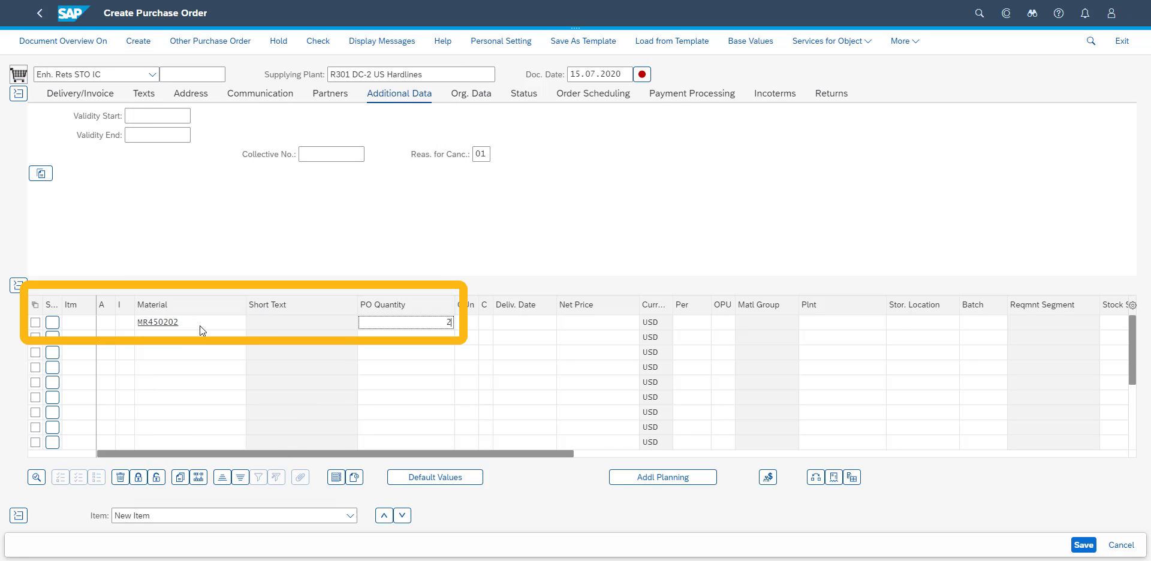
pyautogui.press('Tab')
pyautogui.press('Tab')
pyautogui.press('Tab')
pyautogui.press('Tab')
pyautogui.press('Tab')
pyautogui.press('Tab')
pyautogui.press('Tab')
pyautogui.press('Tab')
pyautogui.write('R336')
pyautogui.press('Tab')
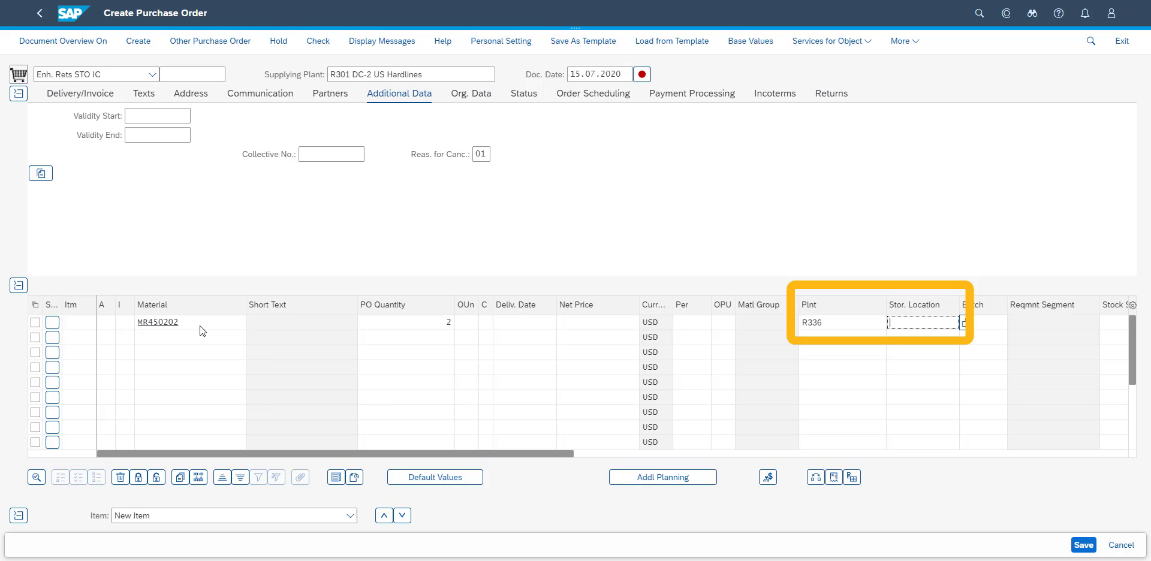
pyautogui.write('0001')
pyautogui.press('Return')
# Set the item's confirmation control to Inbound Delivery.
pyautogui.click(794, 443)
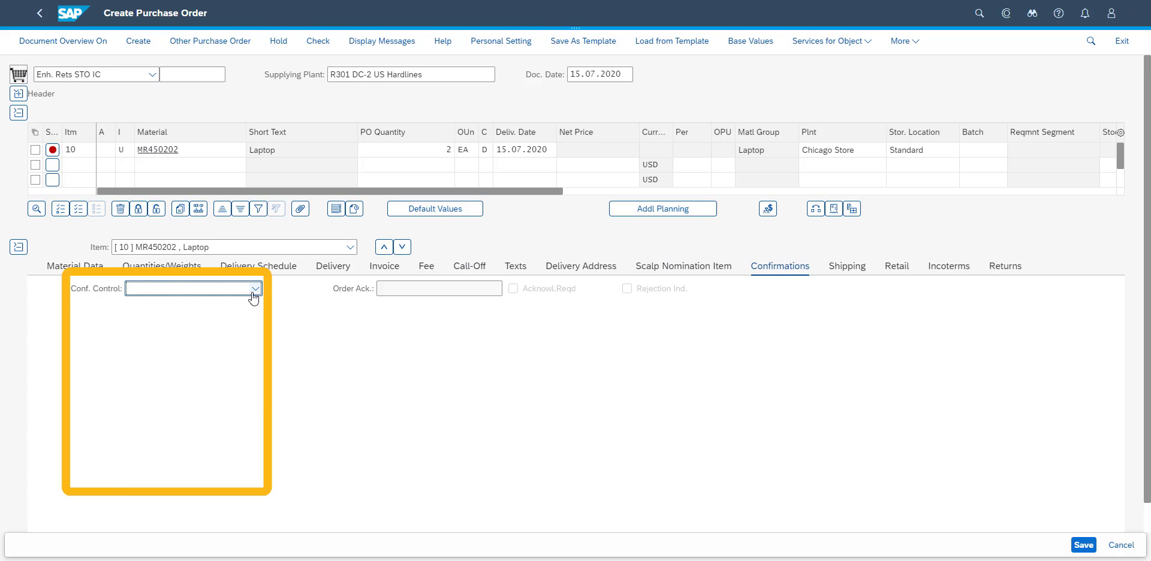
pyautogui.click(254, 290)
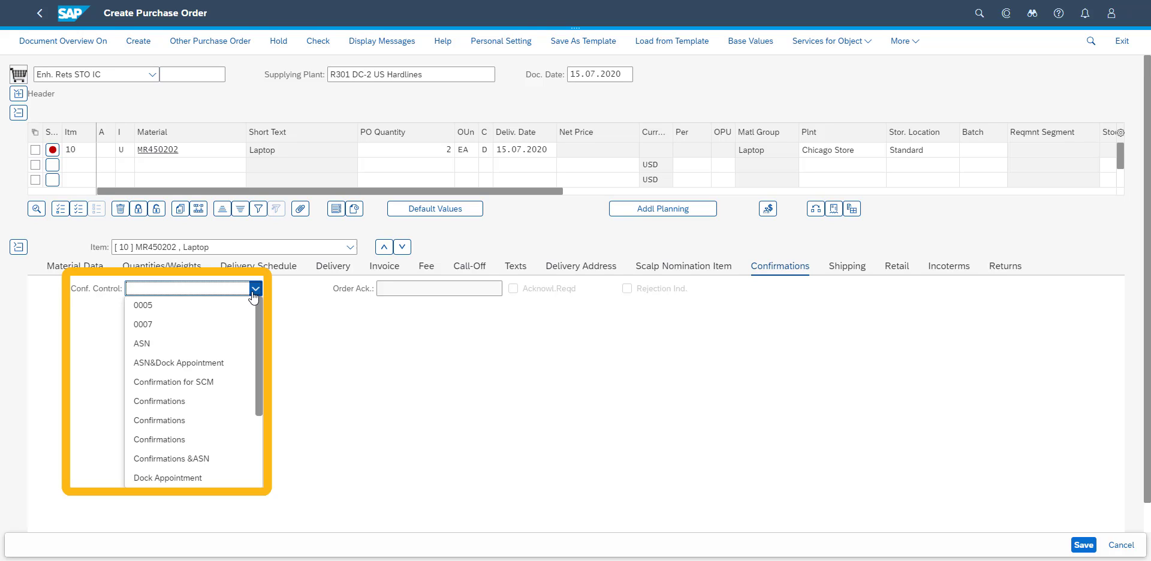
pyautogui.click(259, 458)
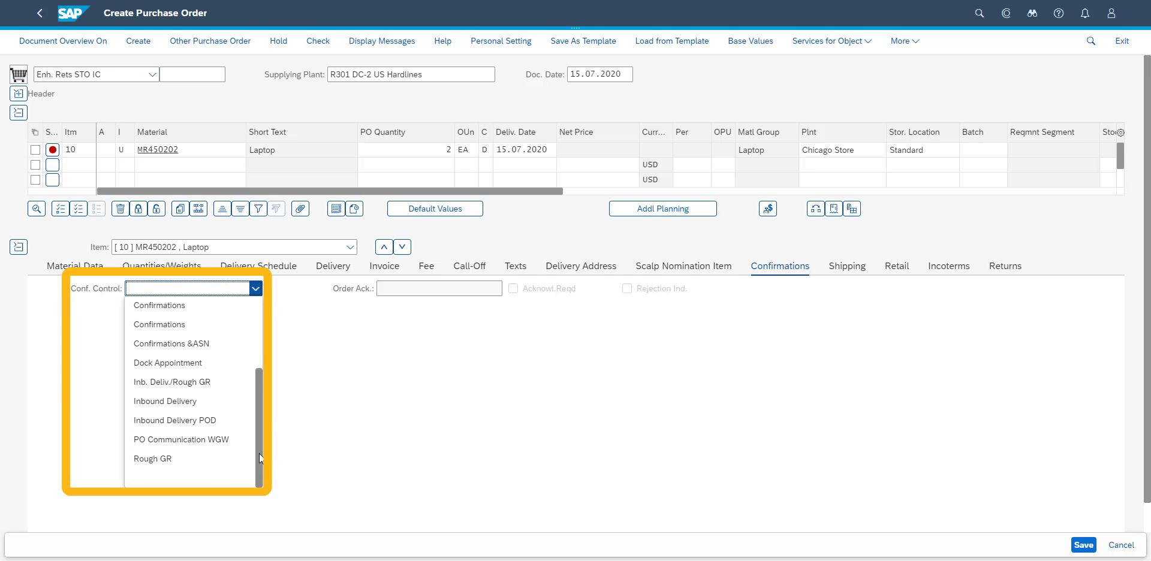
pyautogui.click(197, 401)
# Set return reason End of Season and save the returns order.
pyautogui.click(1008, 268)
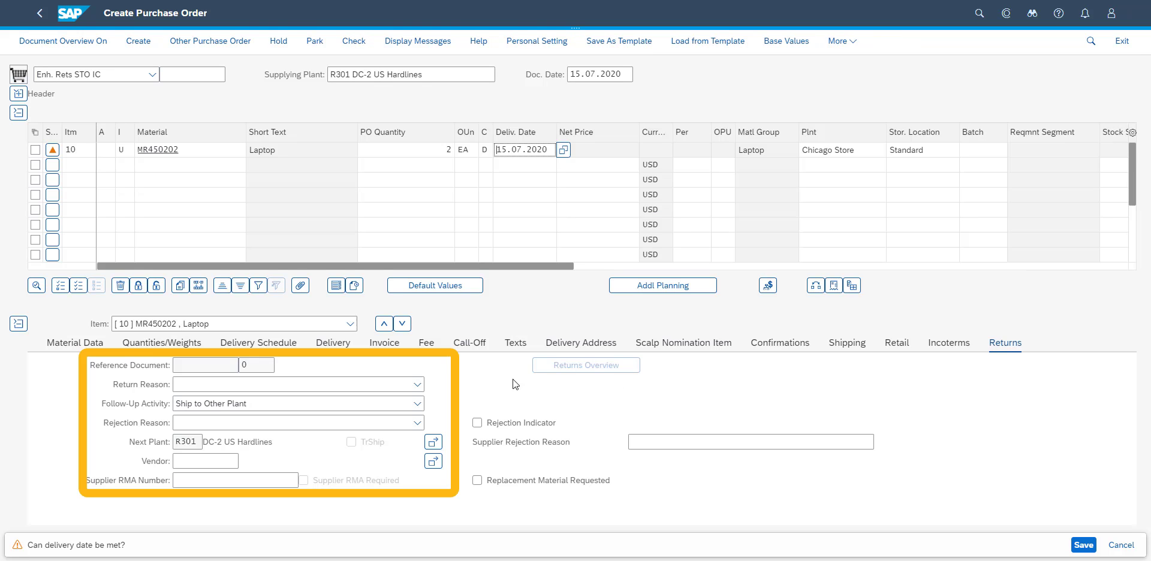
pyautogui.click(417, 384)
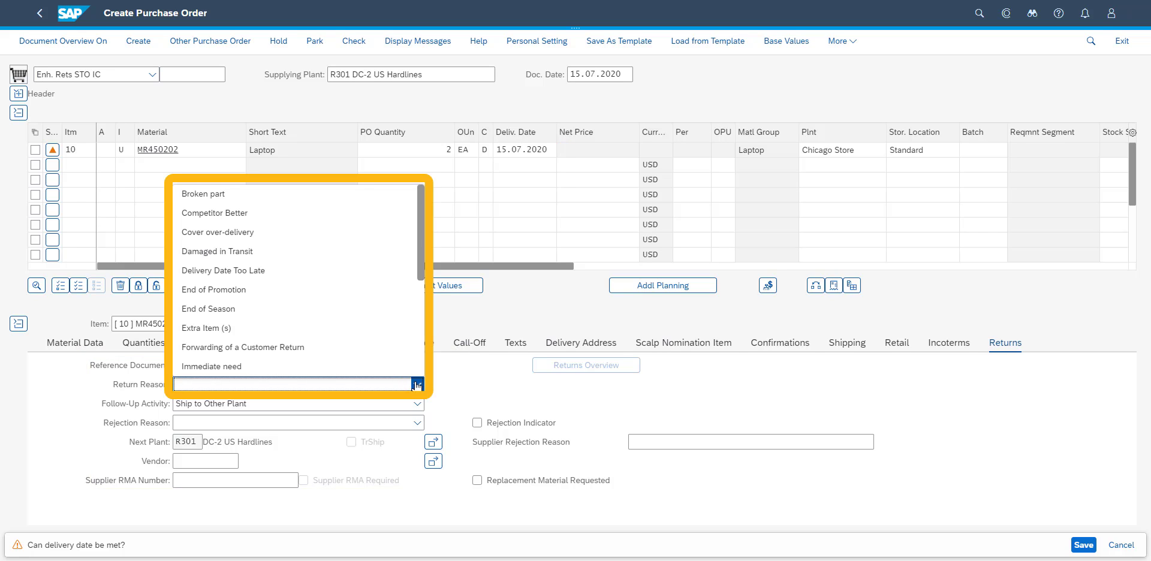
pyautogui.click(208, 308)
pyautogui.click(1083, 545)
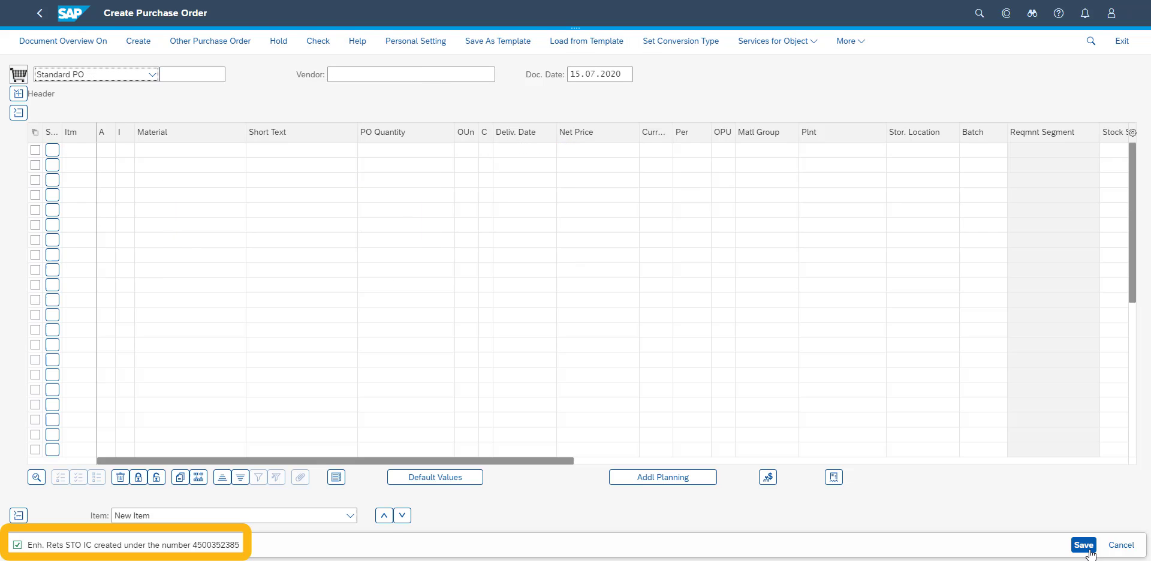
pyautogui.moveTo(242, 545); pyautogui.dragTo(78, 545)
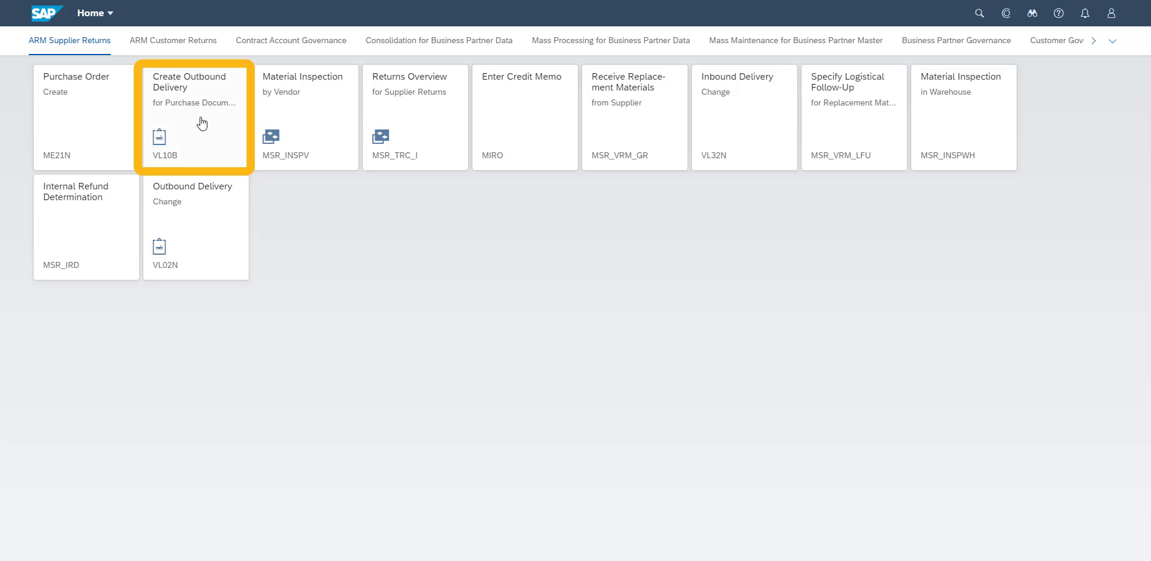
# Create the outbound delivery in the background via VL10B for the pasted returns PO number.
pyautogui.click(200, 119)
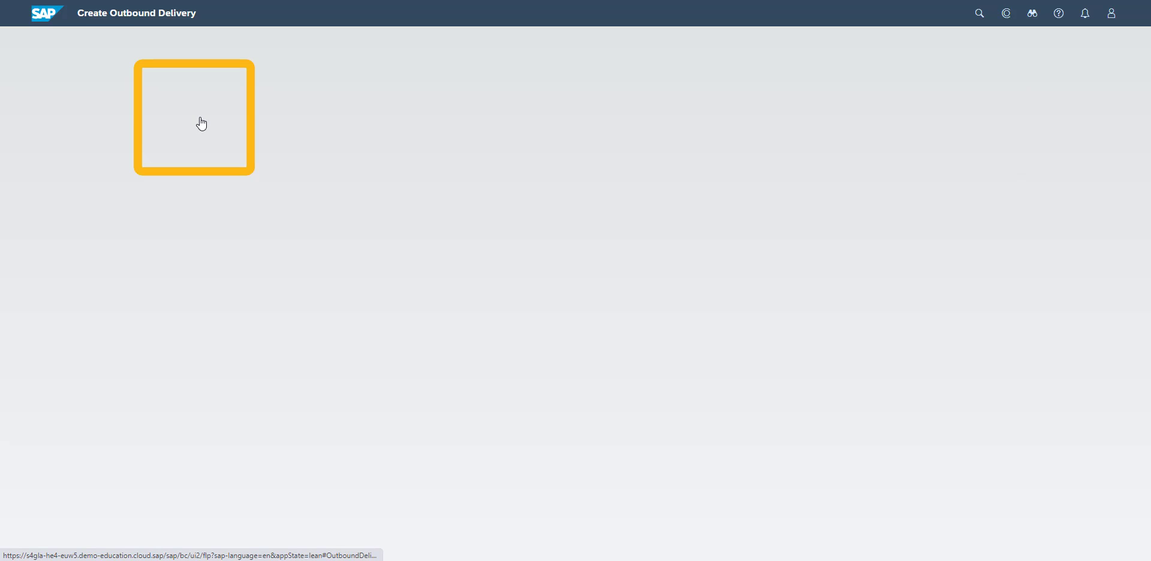
pyautogui.click(138, 151)
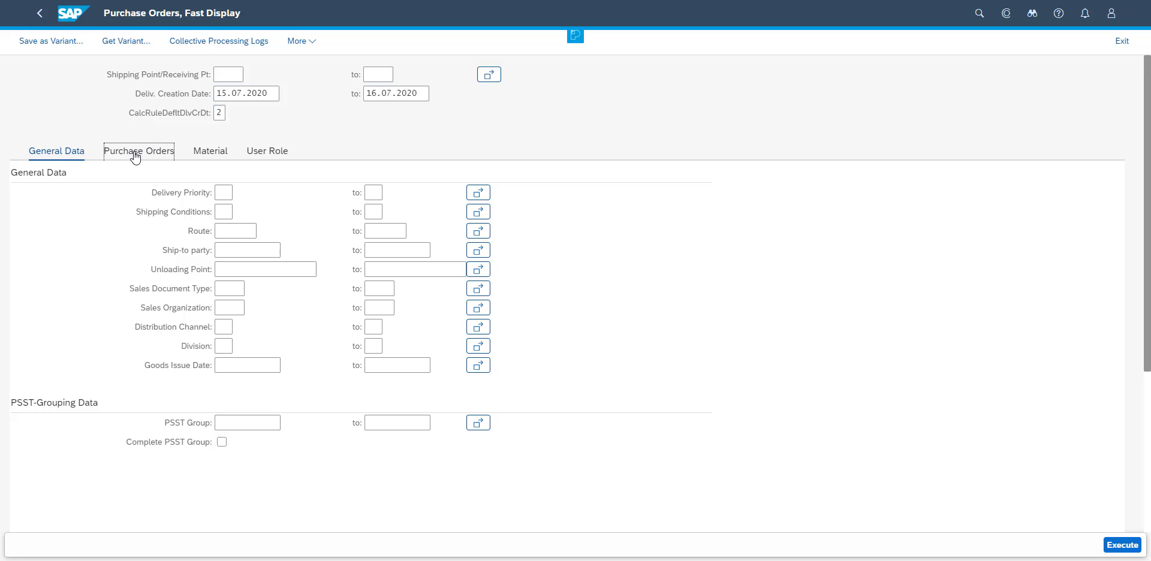
pyautogui.click(224, 188)
pyautogui.hotkey('ctrl', 'v')
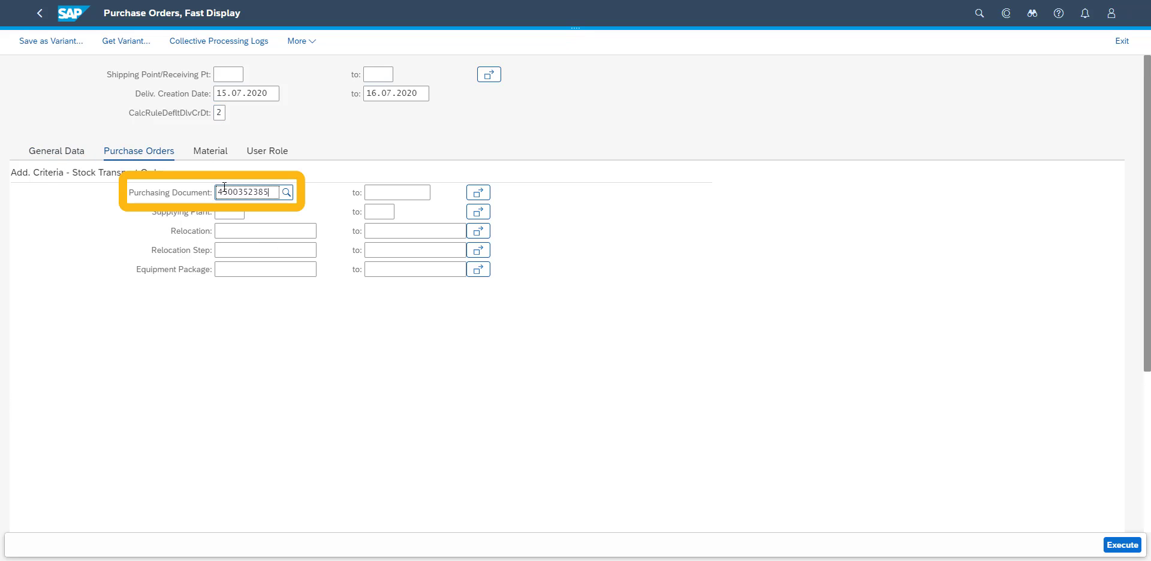
pyautogui.click(1121, 545)
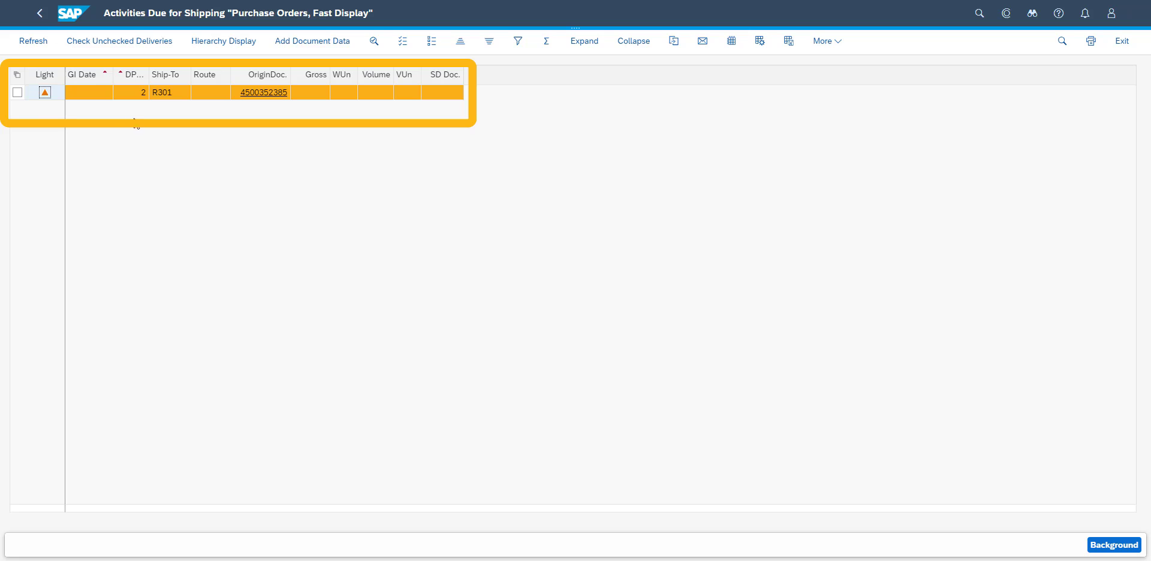
pyautogui.click(1118, 546)
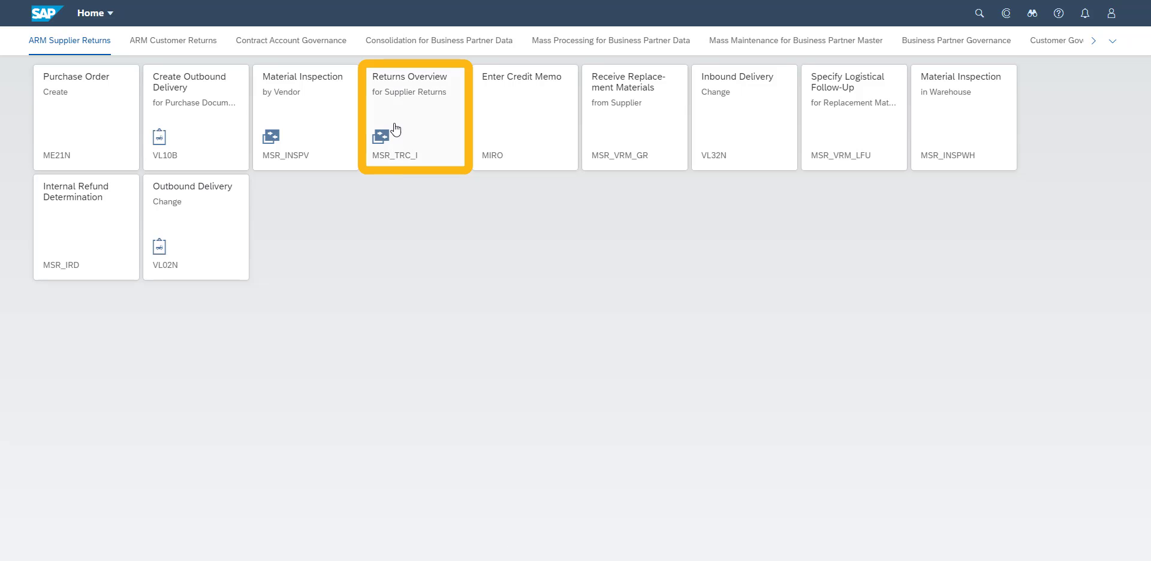
pyautogui.click(400, 104)
pyautogui.write('4500352385')
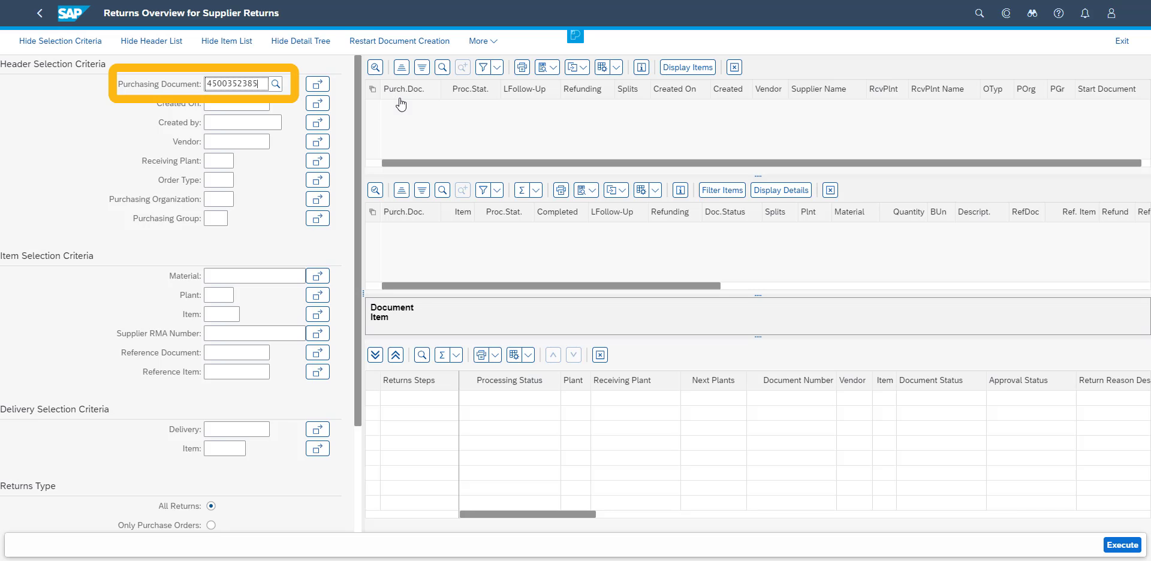
pyautogui.click(1121, 545)
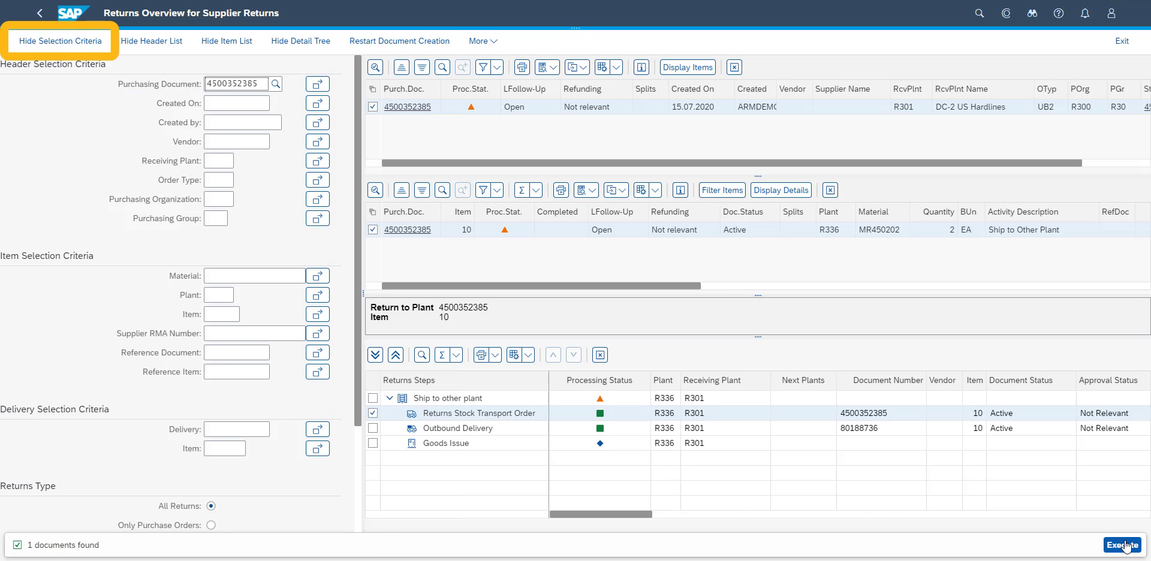
pyautogui.click(58, 45)
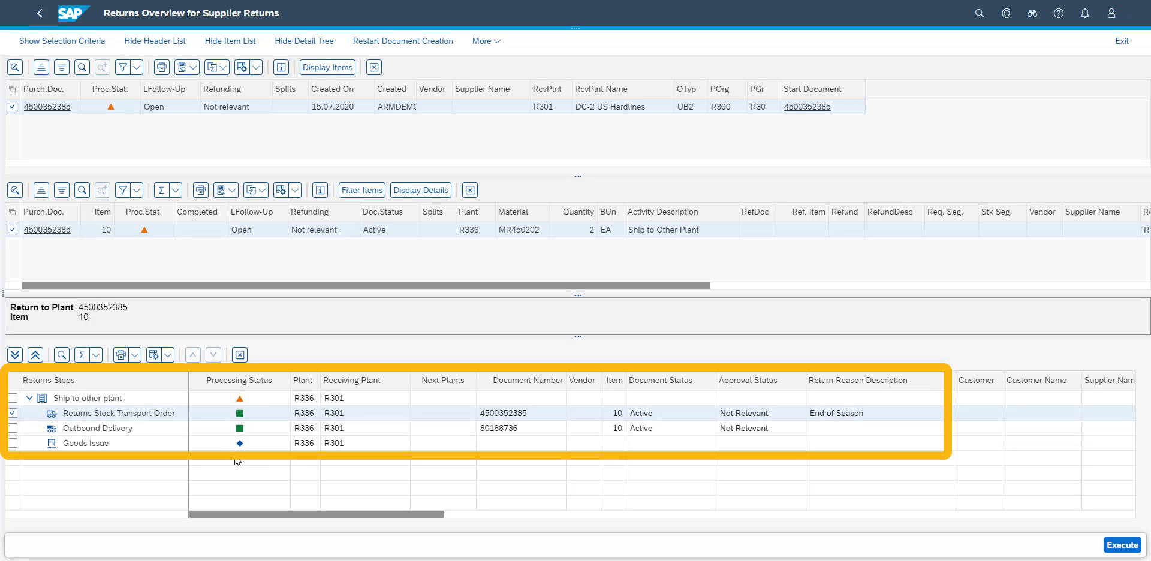
pyautogui.click(511, 428)
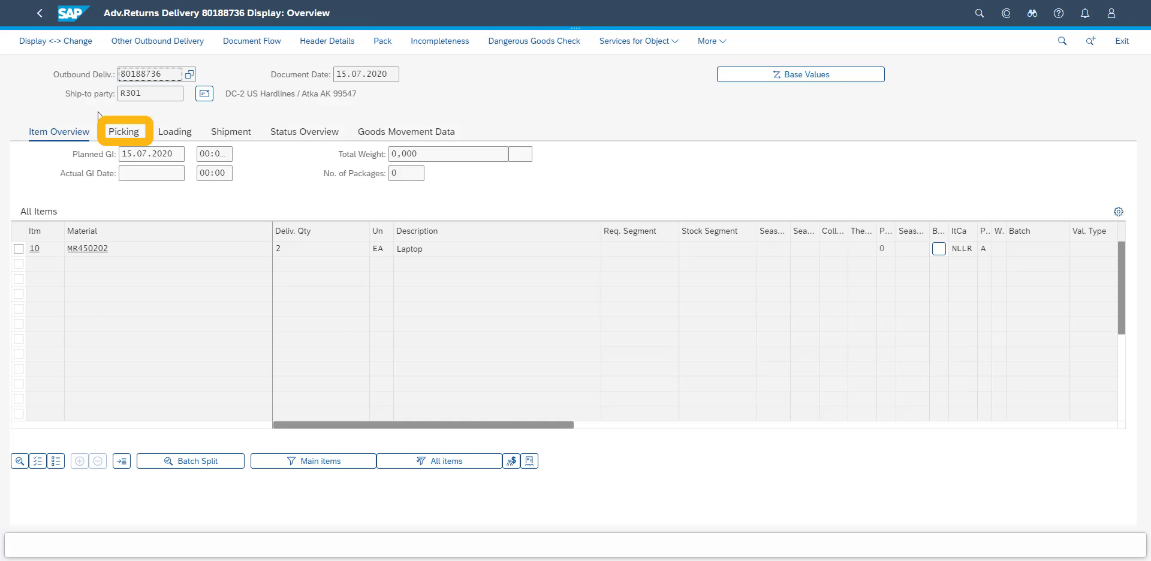
# Enter picked quantity 2 on the returns delivery and post its goods issue.
pyautogui.click(54, 41)
pyautogui.click(117, 134)
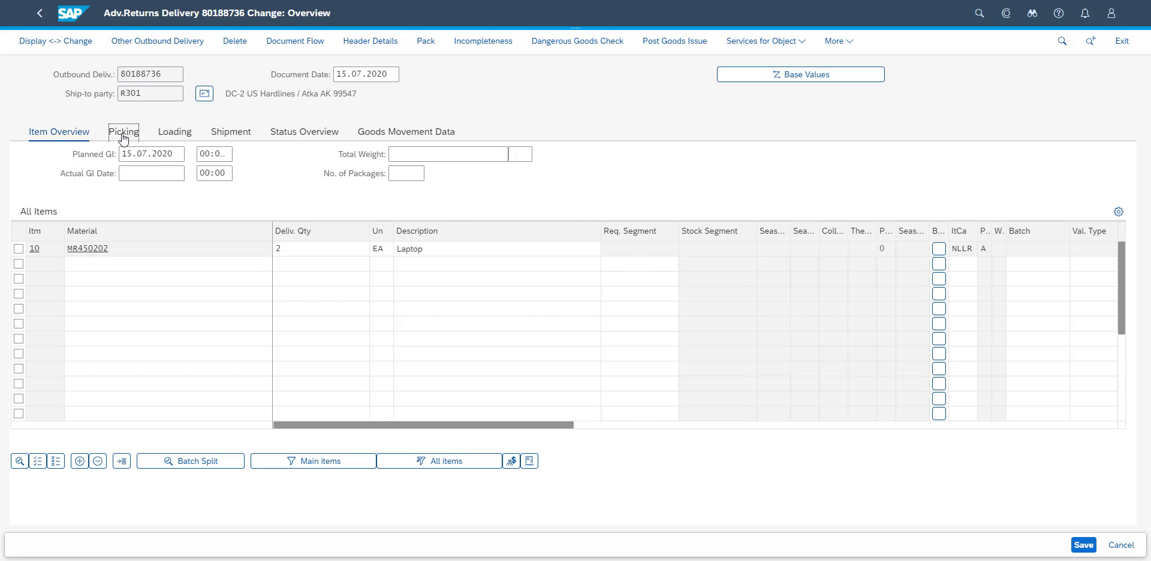
pyautogui.click(577, 254)
pyautogui.write('2')
pyautogui.click(689, 52)
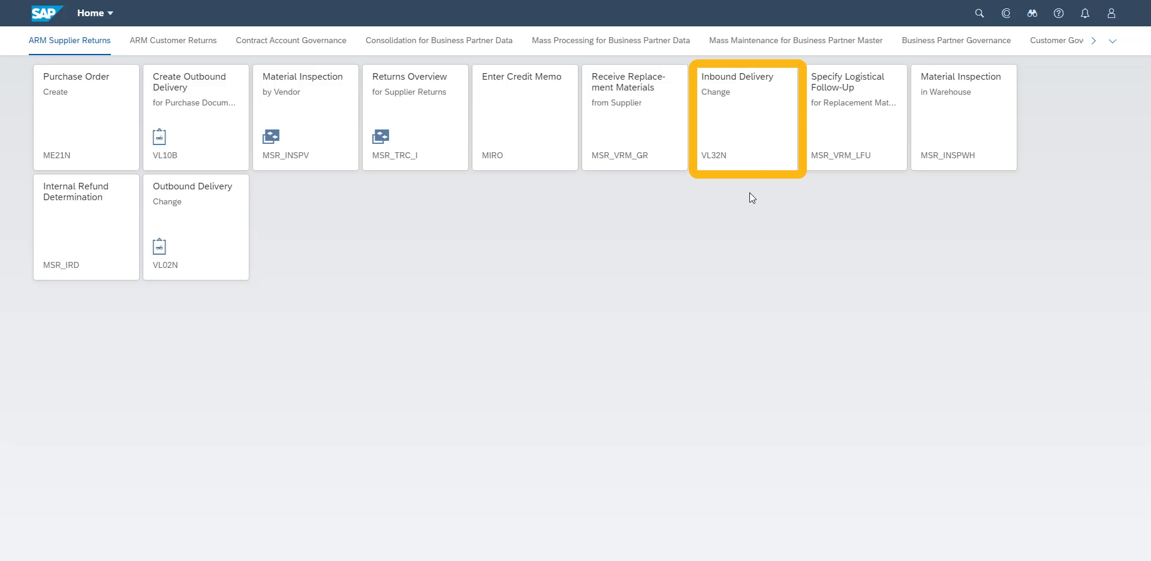
# Load inbound delivery 84000122 in VL32N and post its goods receipt.
pyautogui.click(754, 143)
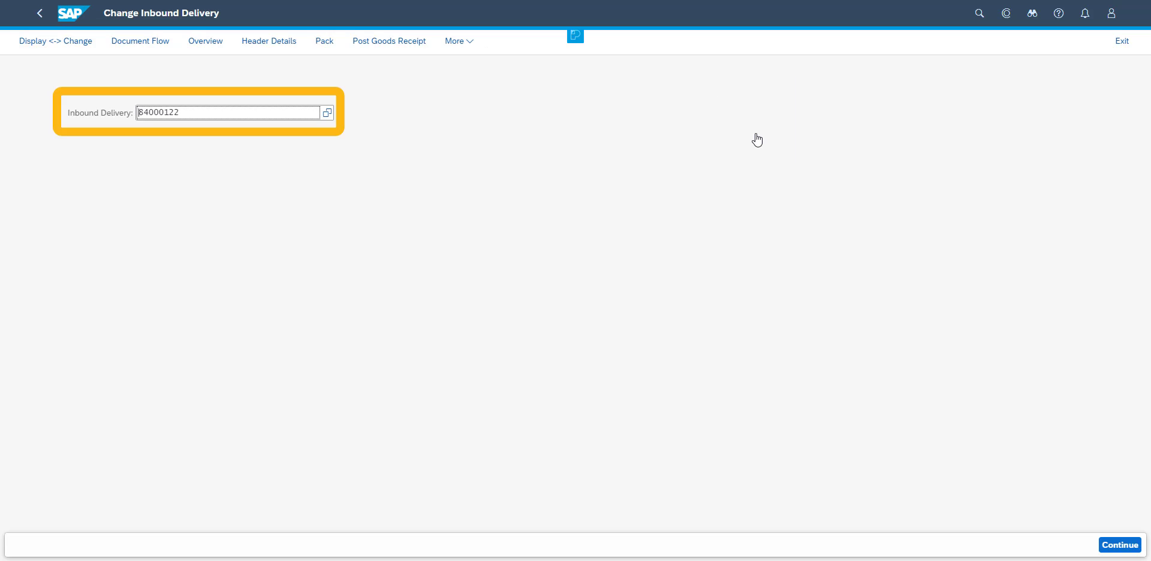
pyautogui.click(1117, 544)
pyautogui.click(577, 41)
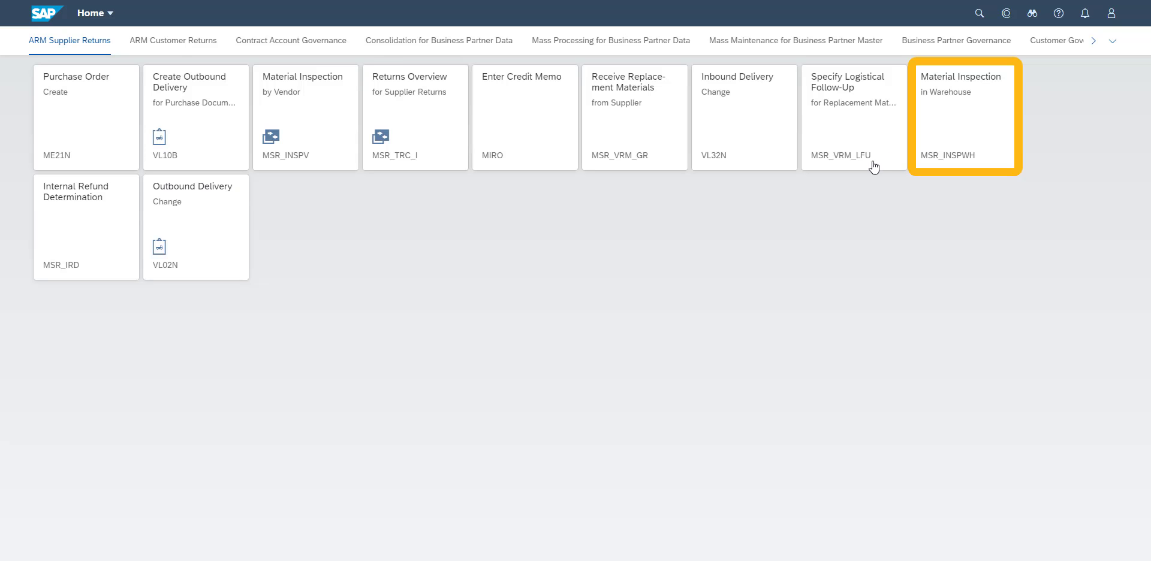
# Load delivery 84000122 in Material Inspection in Warehouse and show its item details.
pyautogui.click(963, 116)
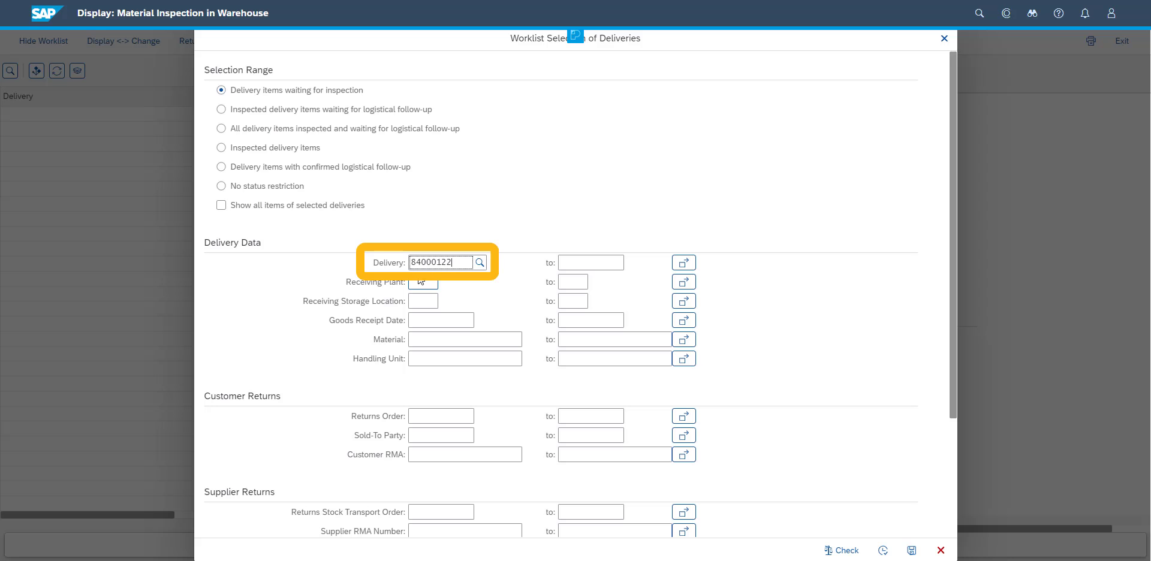
pyautogui.click(883, 550)
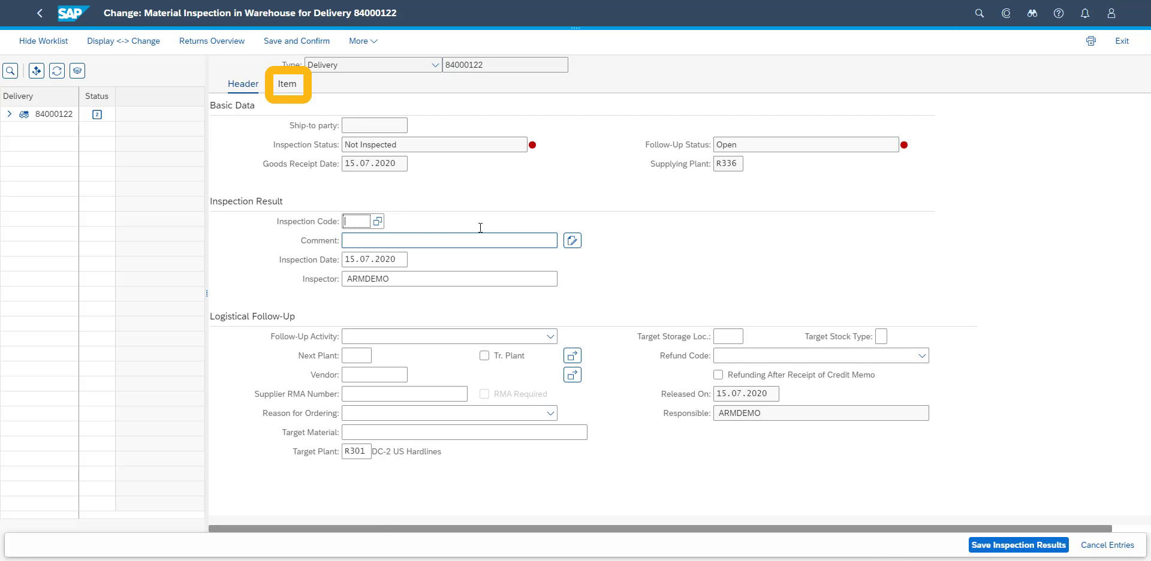
pyautogui.click(286, 86)
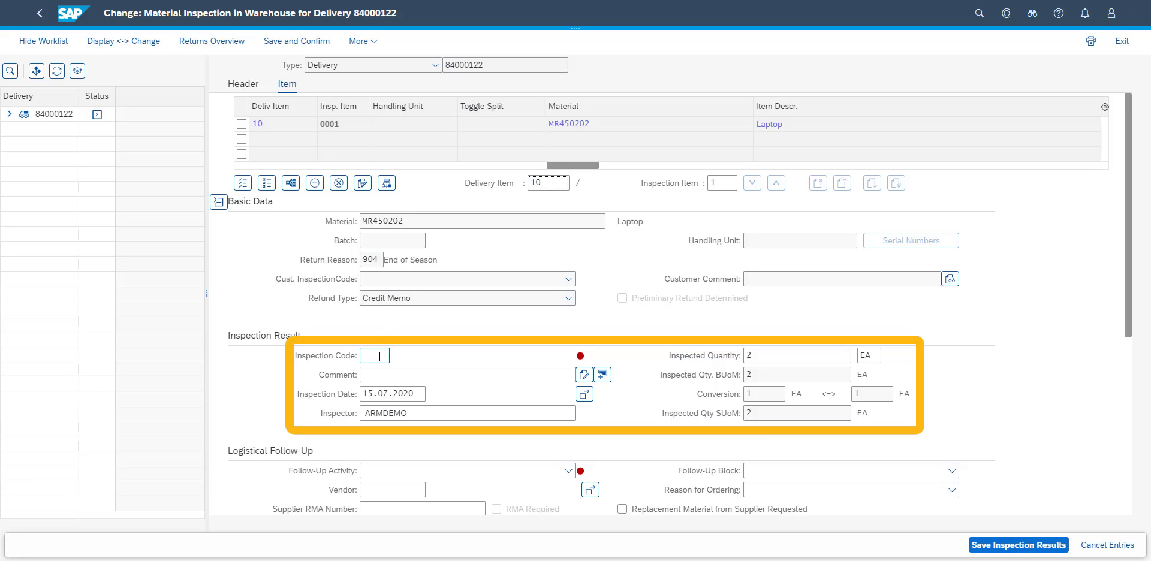
# Enter inspection code 0001, comment 'Original packaging intact', follow-up Transfer to Free Available Stock.
pyautogui.click(380, 357)
pyautogui.write('0001')
pyautogui.press('Return')
pyautogui.press('Tab')
pyautogui.press('Tab')
pyautogui.write('Original packaging intact')
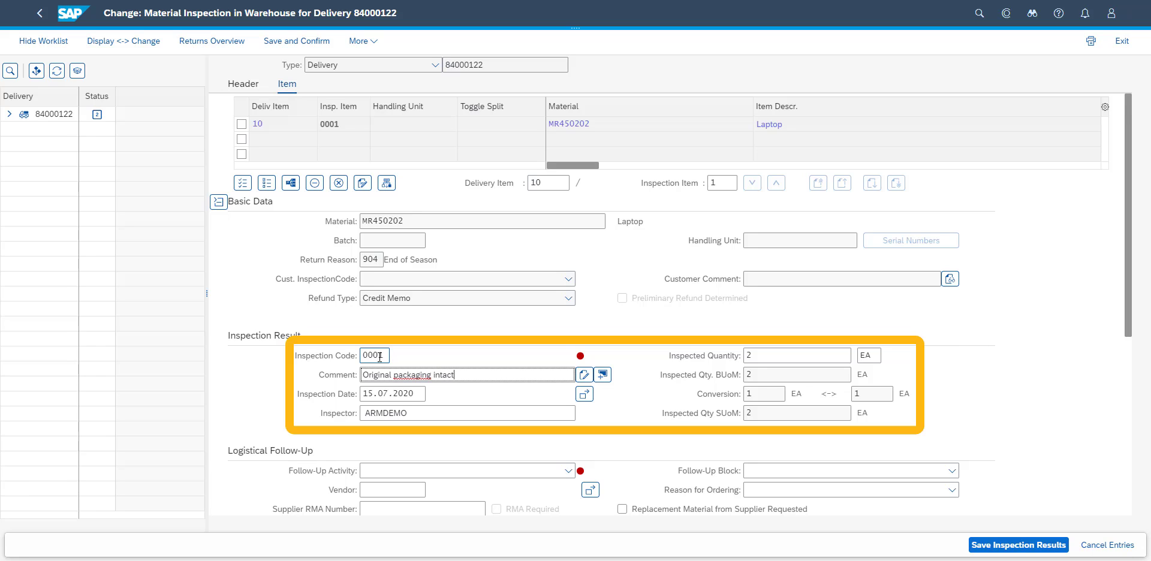
pyautogui.click(568, 472)
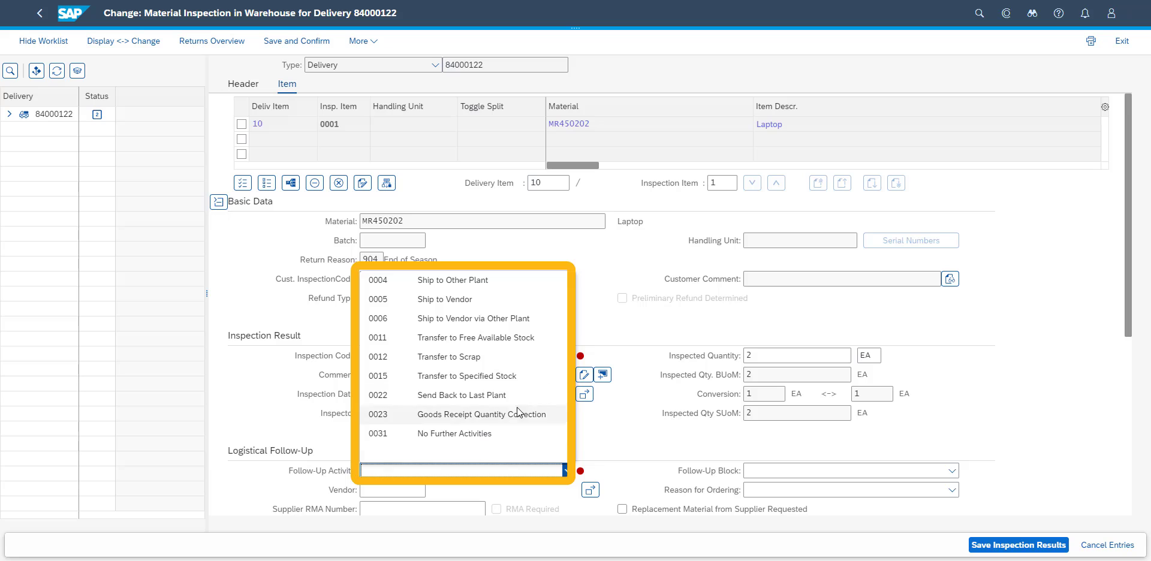
pyautogui.click(495, 335)
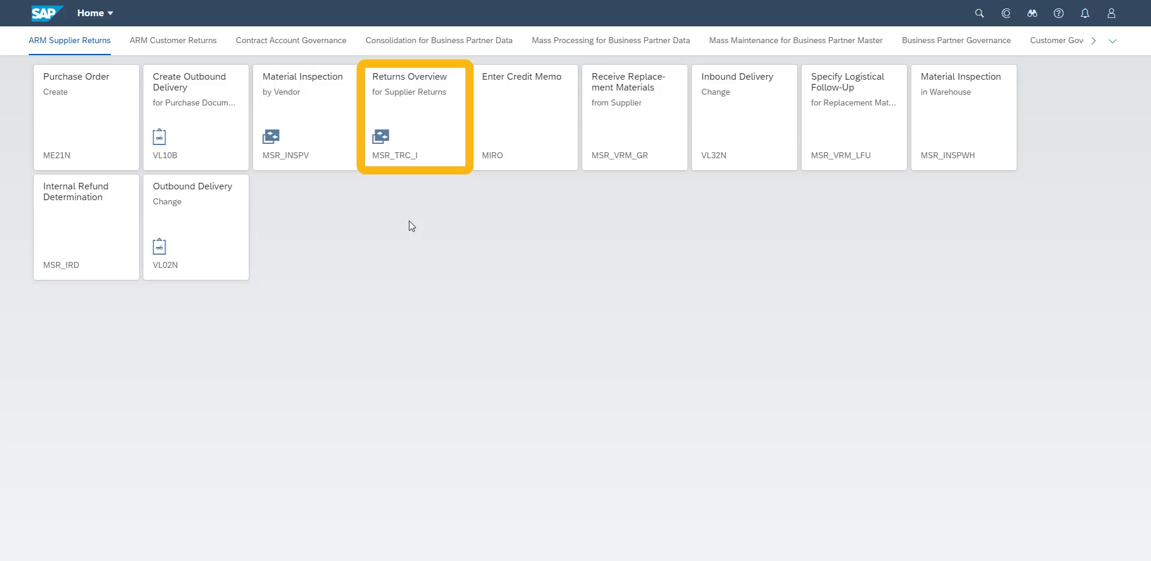
# Open the Returns Overview and expand its Transfer to free available stock step.
pyautogui.click(408, 135)
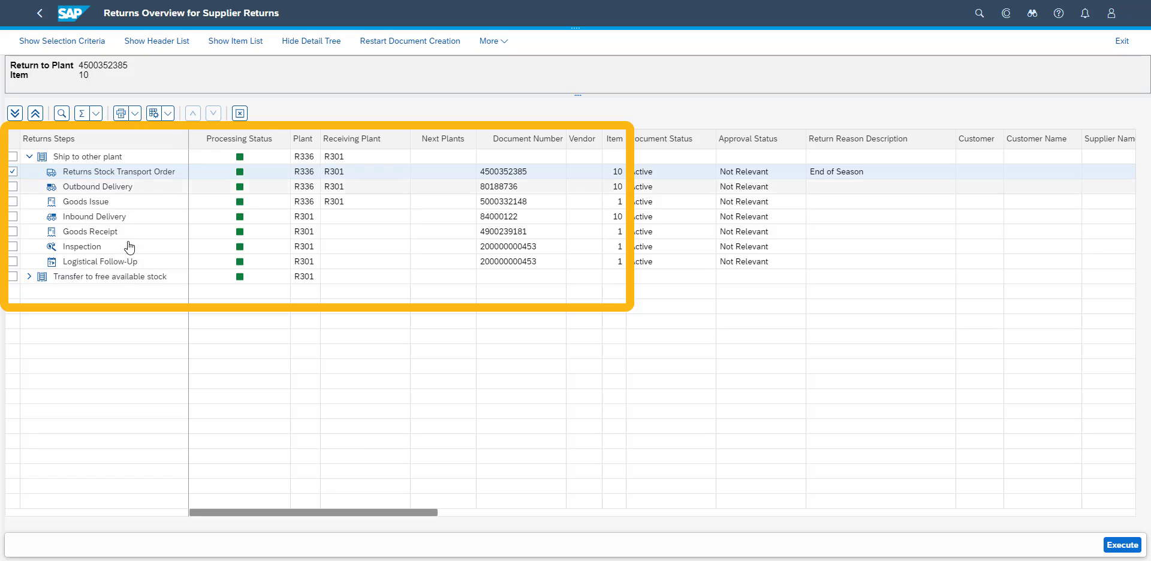
pyautogui.click(29, 277)
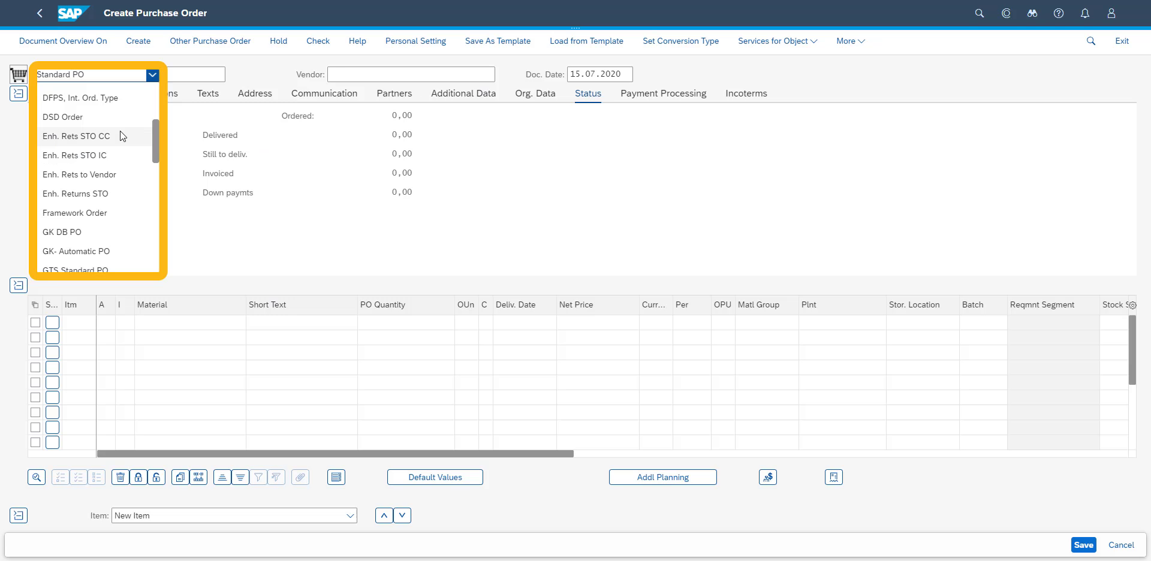
# Choose the Enh. Rets STO CC order type with supplier R301.
pyautogui.click(120, 133)
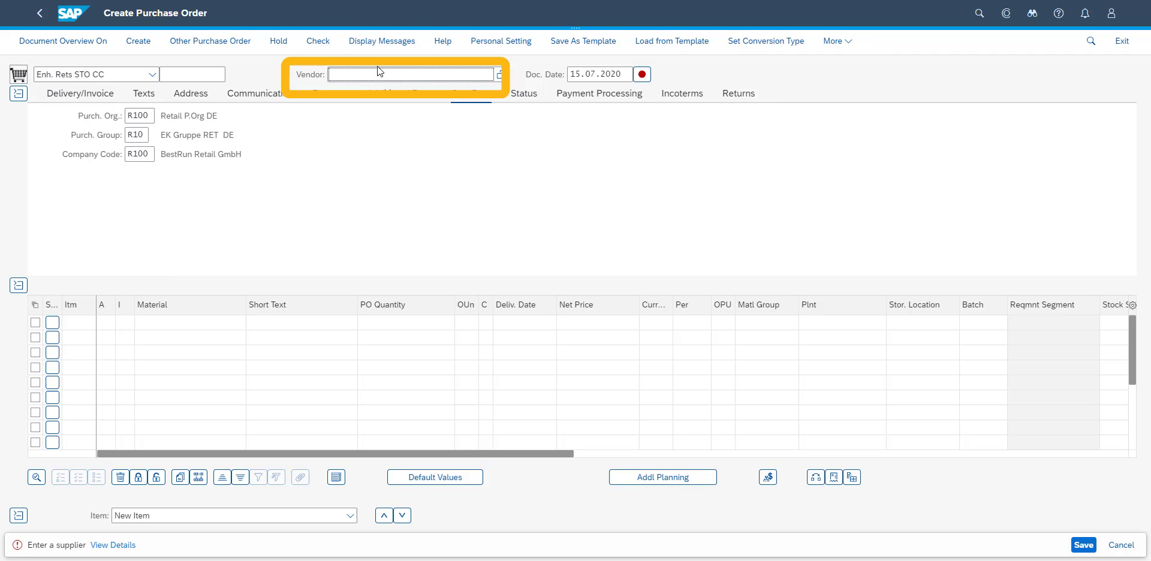
pyautogui.write('01')
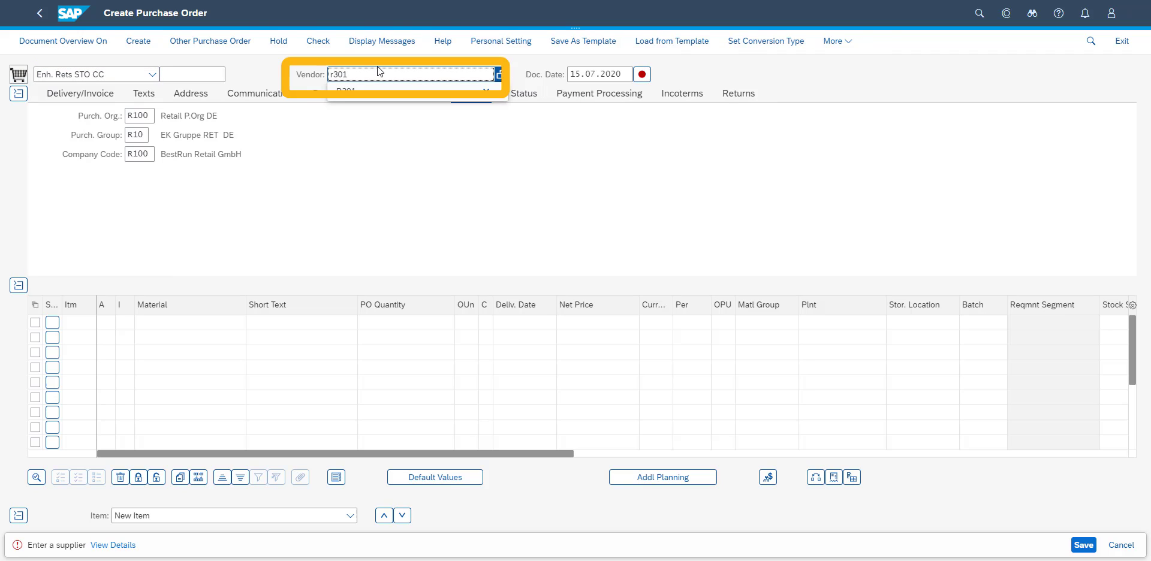
pyautogui.press('Return')
# Add item MR450200, quantity 2, plant R102, storage location R10A.
pyautogui.click(174, 324)
pyautogui.write('MR')
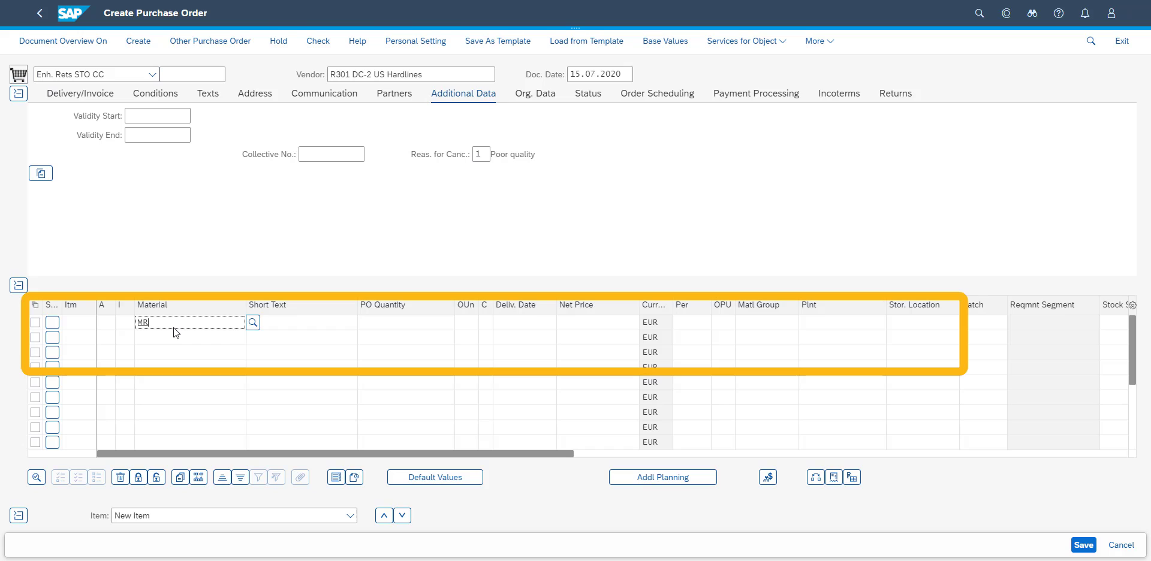
pyautogui.write('450200')
pyautogui.press('Tab')
pyautogui.press('Tab')
pyautogui.write('2')
pyautogui.press('Return')
pyautogui.write('R102')
# Add item MR450203, quantity 2, plant R102.
pyautogui.press('Tab')
pyautogui.write('R')
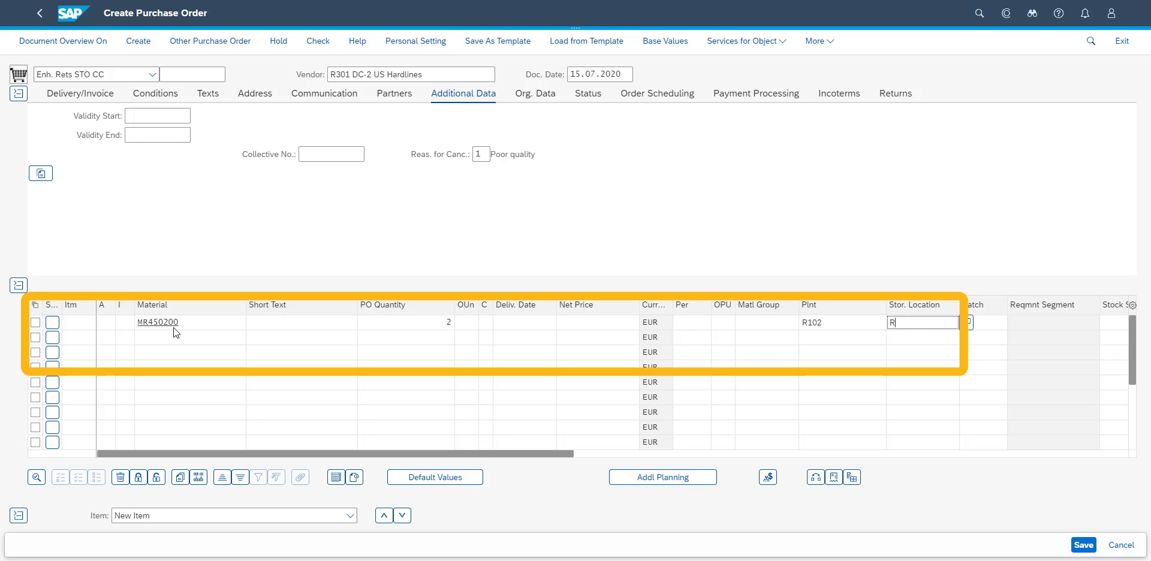
pyautogui.write('10A')
pyautogui.click(175, 338)
pyautogui.write('MR450203')
pyautogui.press('Tab')
pyautogui.write('2')
pyautogui.press('Tab')
pyautogui.write('R102')
# Add item MR450204, quantity 2, plant R102, storage location R10A, and confirm the lines.
pyautogui.press('Tab')
pyautogui.write('R10A')
pyautogui.click(173, 353)
pyautogui.write('MR450204')
pyautogui.press('Tab')
pyautogui.write('2')
pyautogui.press('Tab')
pyautogui.write('r102')
pyautogui.press('Tab')
pyautogui.write('r10a')
pyautogui.press('Return')
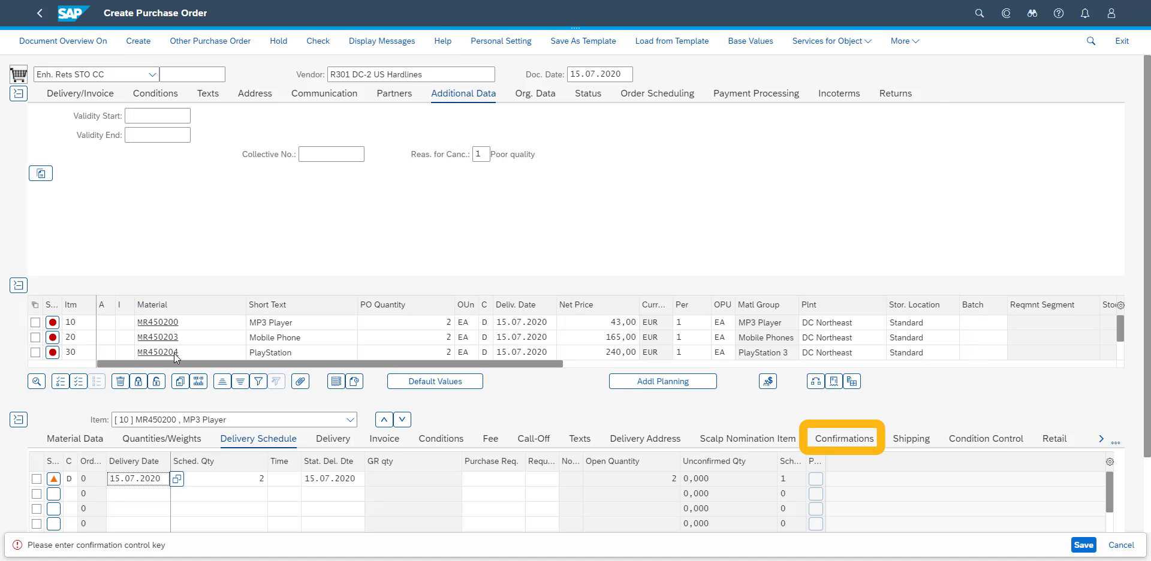
# Set confirmation control to Inbound Delivery for MP3 Player, Mobile Phone and PlayStation.
pyautogui.click(839, 440)
pyautogui.click(255, 288)
pyautogui.click(181, 408)
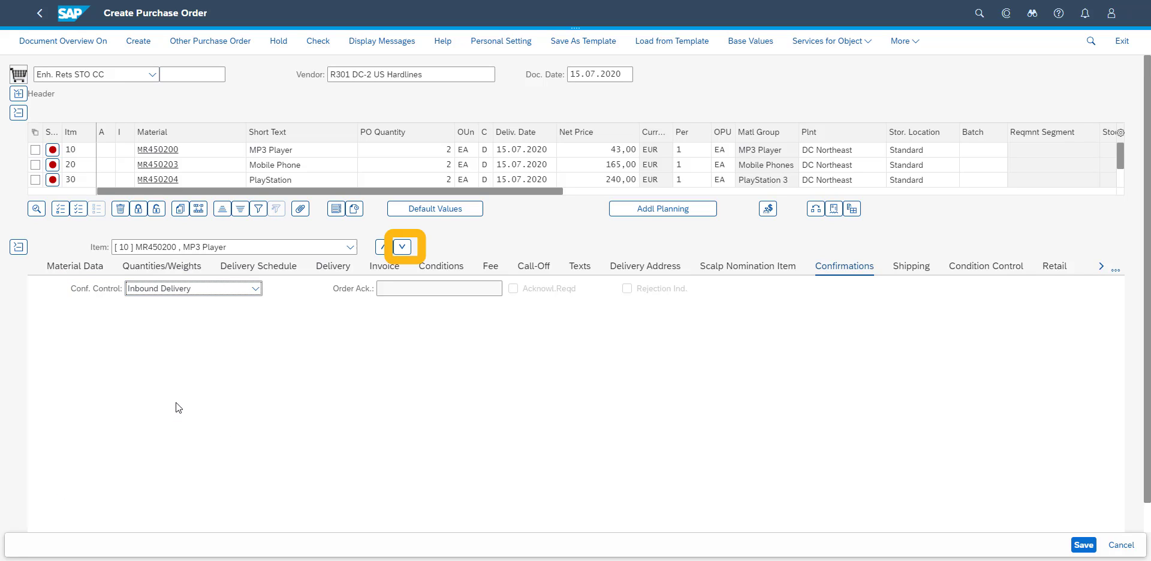
pyautogui.click(402, 247)
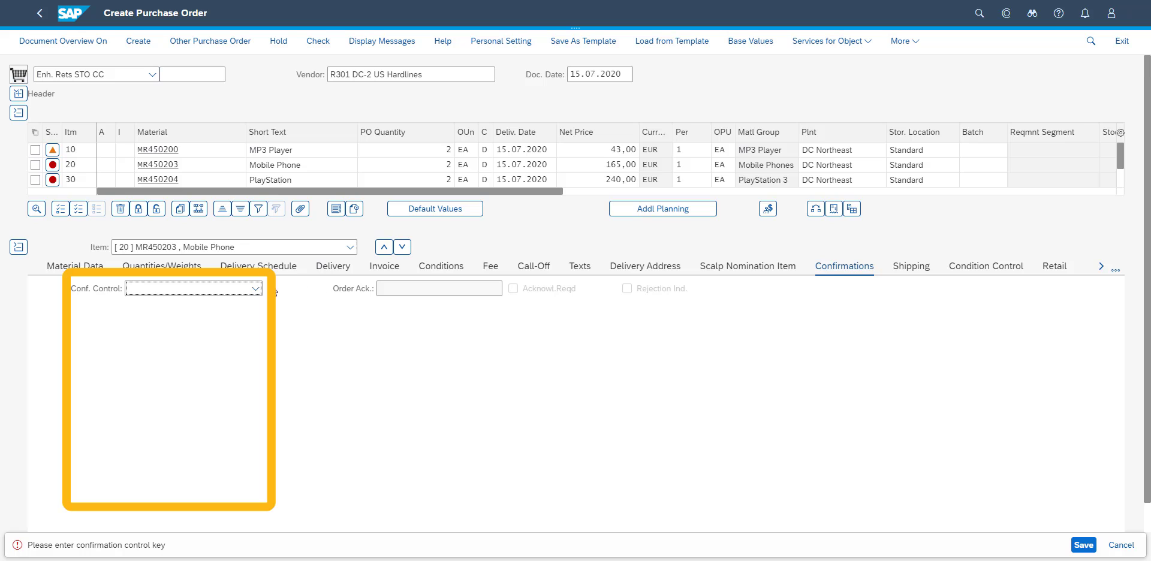
pyautogui.click(256, 289)
pyautogui.click(206, 401)
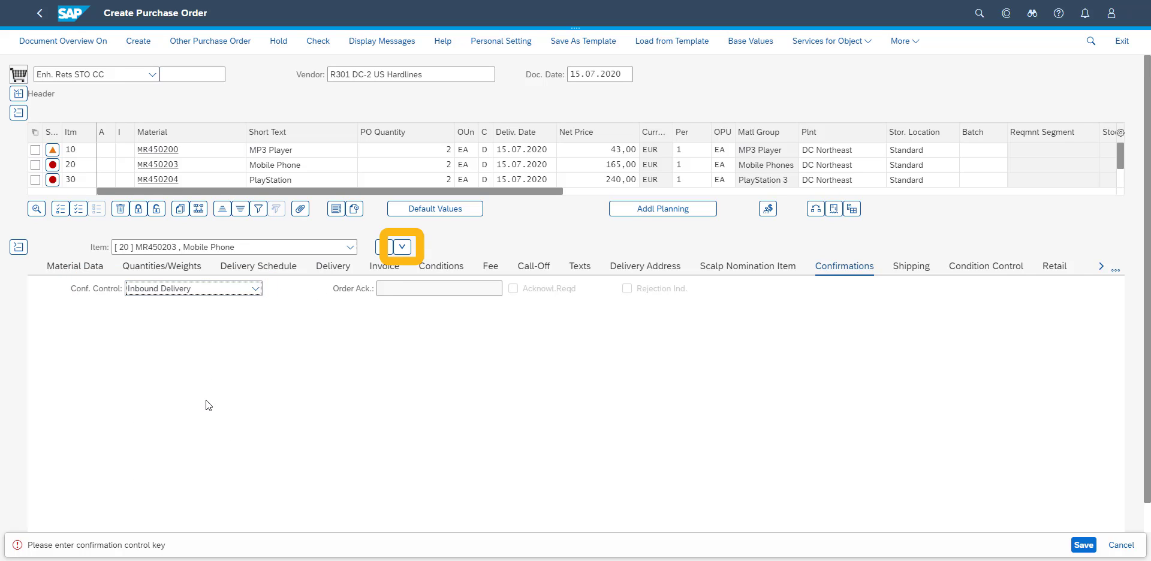
pyautogui.click(403, 248)
pyautogui.click(255, 289)
pyautogui.click(192, 404)
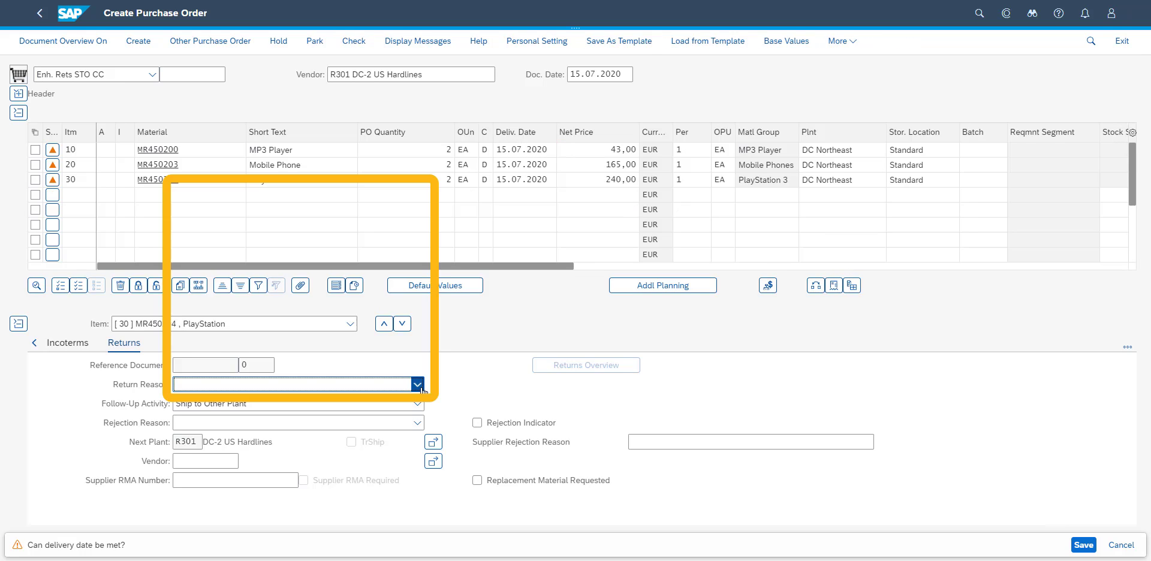
# Set return reasons Product defective for PlayStation, End of Season for MP3 Player, and save.
pyautogui.click(418, 385)
pyautogui.click(371, 277)
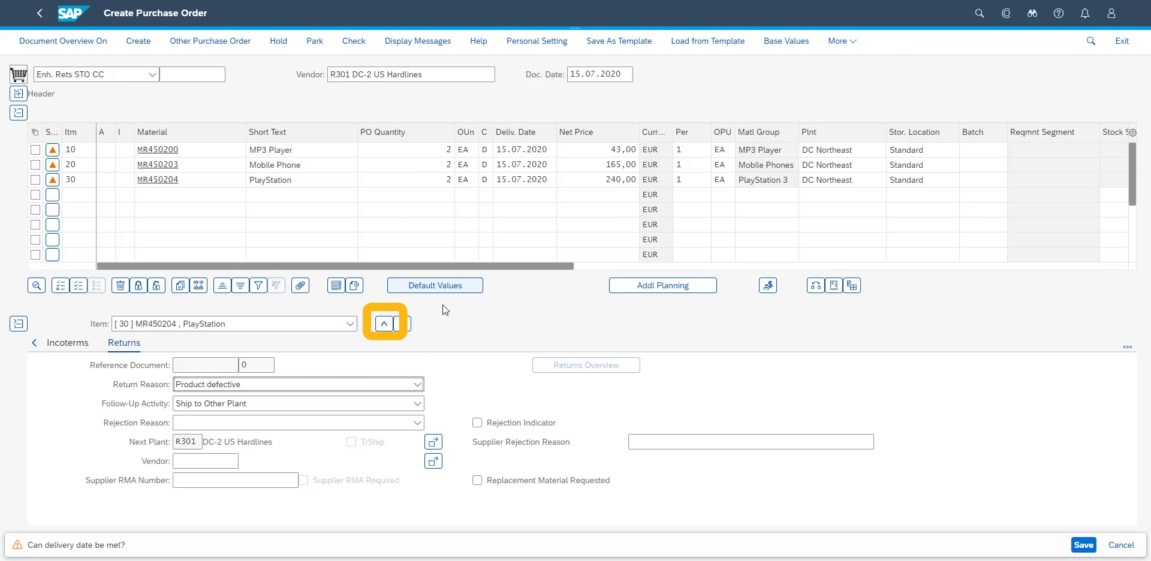
pyautogui.click(383, 324)
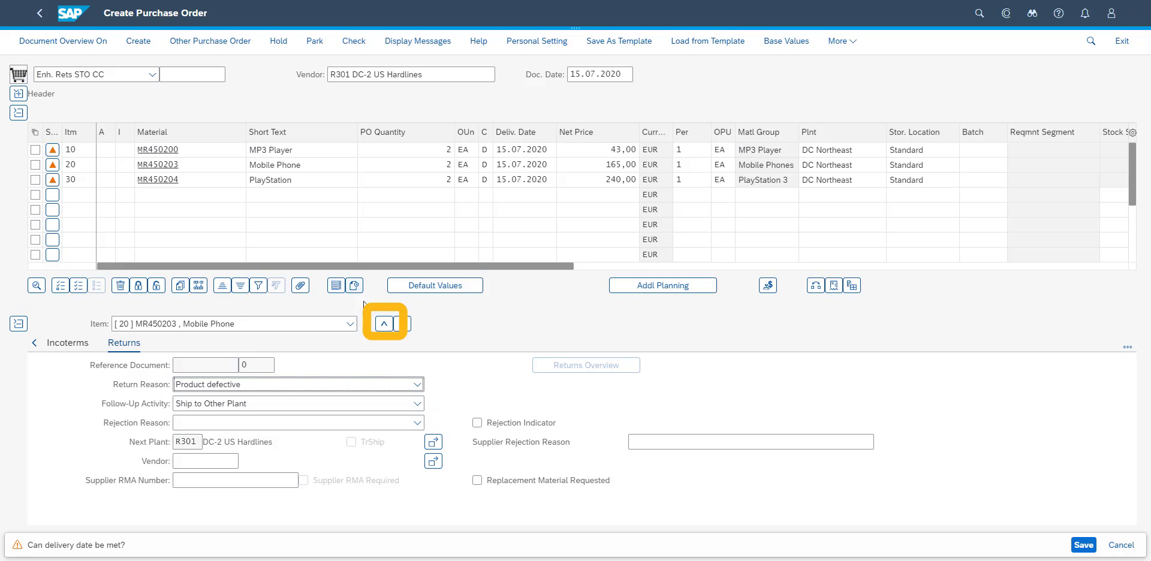
pyautogui.click(384, 324)
pyautogui.click(389, 378)
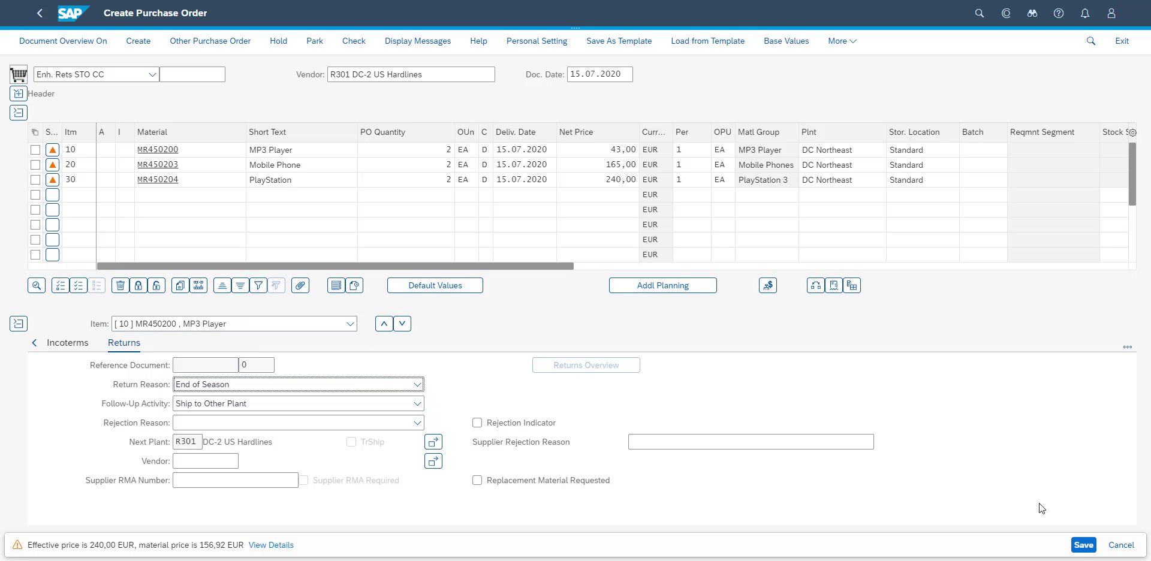
pyautogui.click(1085, 545)
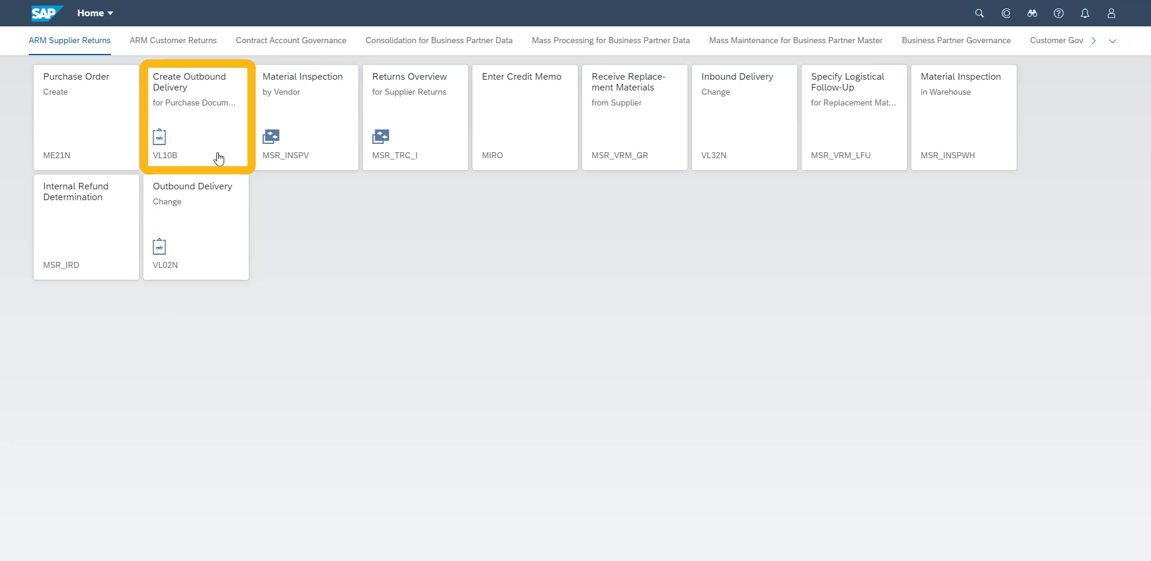
pyautogui.click(185, 164)
pyautogui.click(138, 150)
pyautogui.click(234, 193)
pyautogui.write('4500352401')
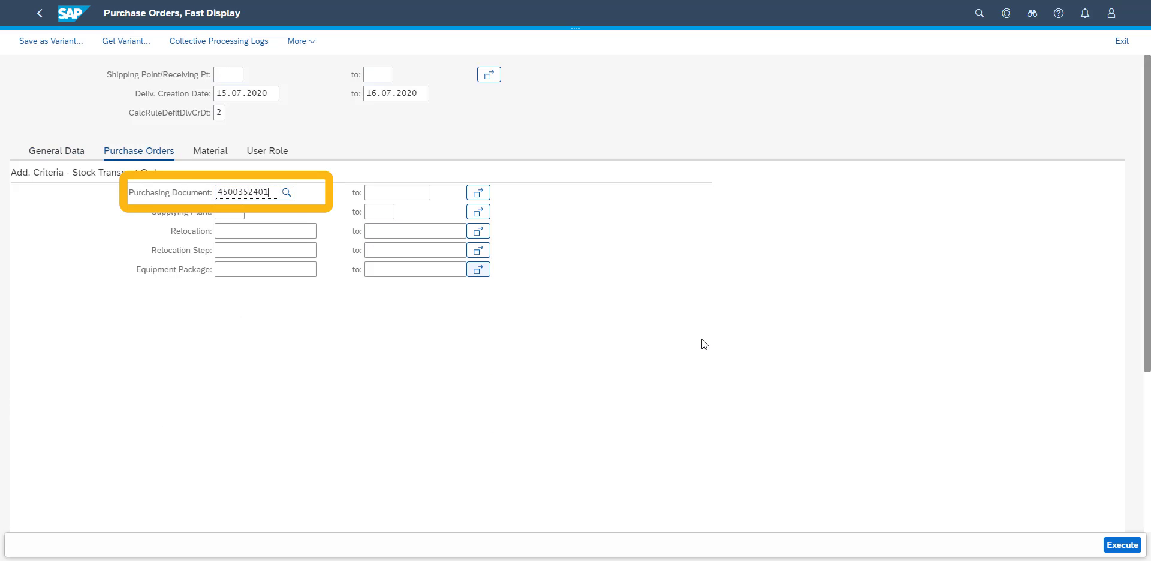
pyautogui.click(1121, 545)
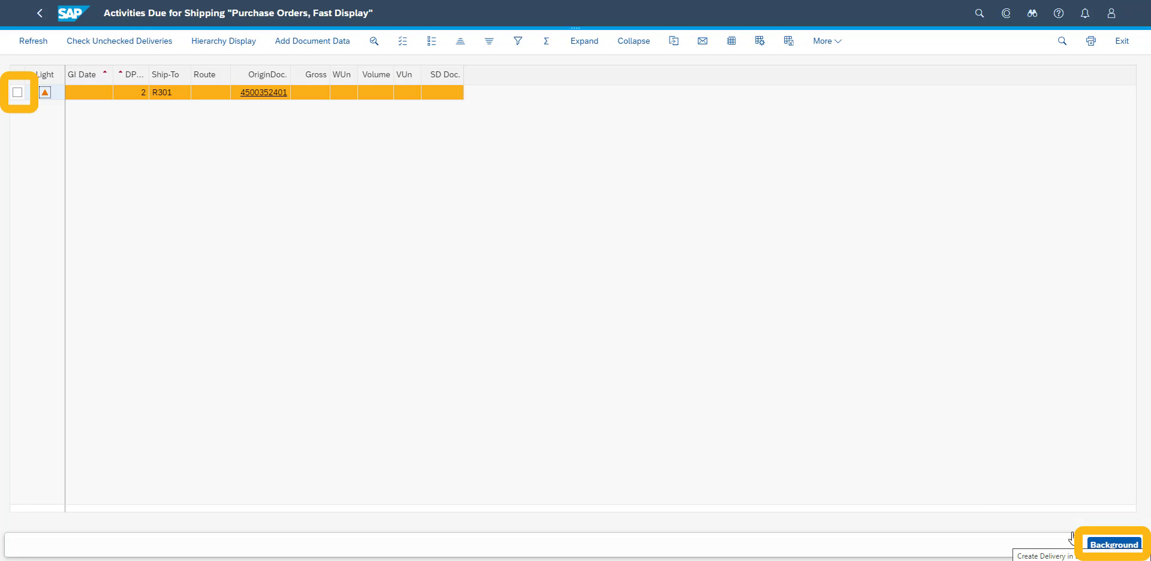
pyautogui.click(17, 93)
pyautogui.click(17, 94)
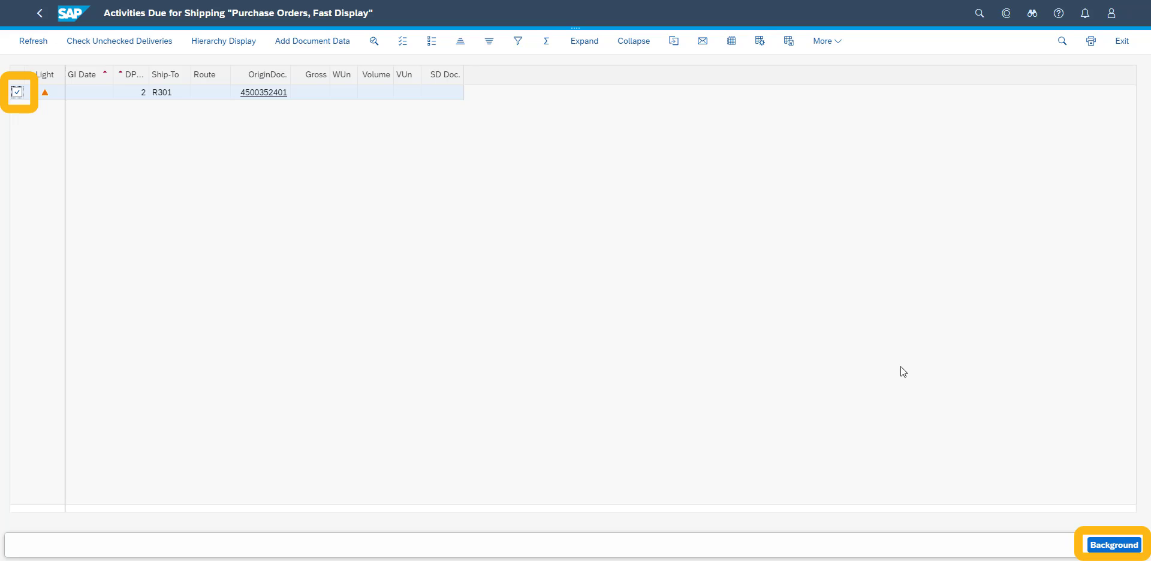
pyautogui.click(1112, 544)
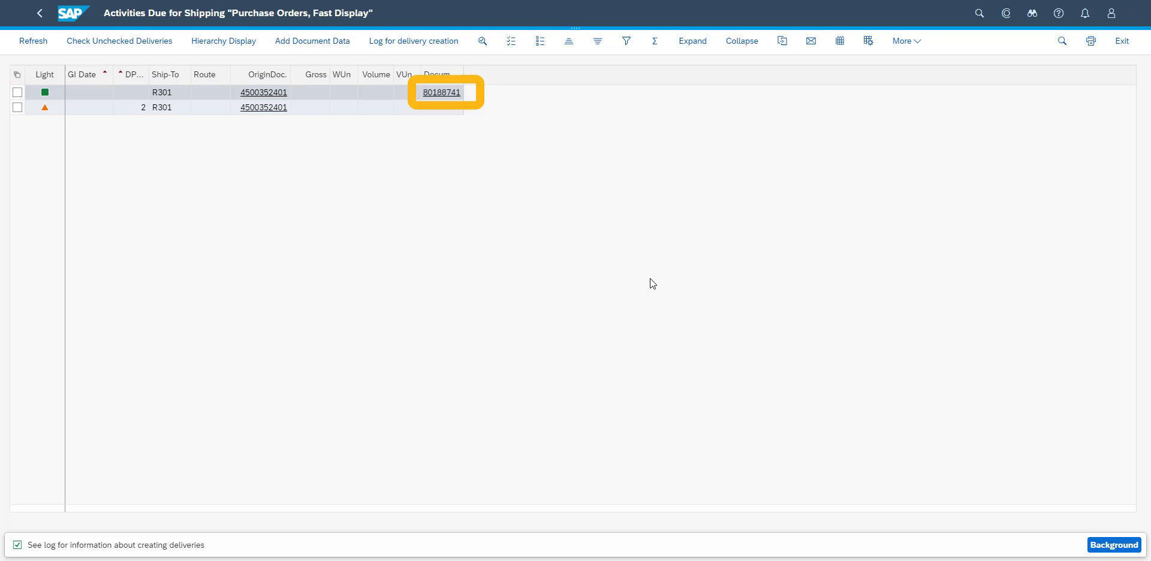
# Enter picked quantity 2 for each item of delivery 80188741 and post goods issue.
pyautogui.click(442, 93)
pyautogui.click(57, 41)
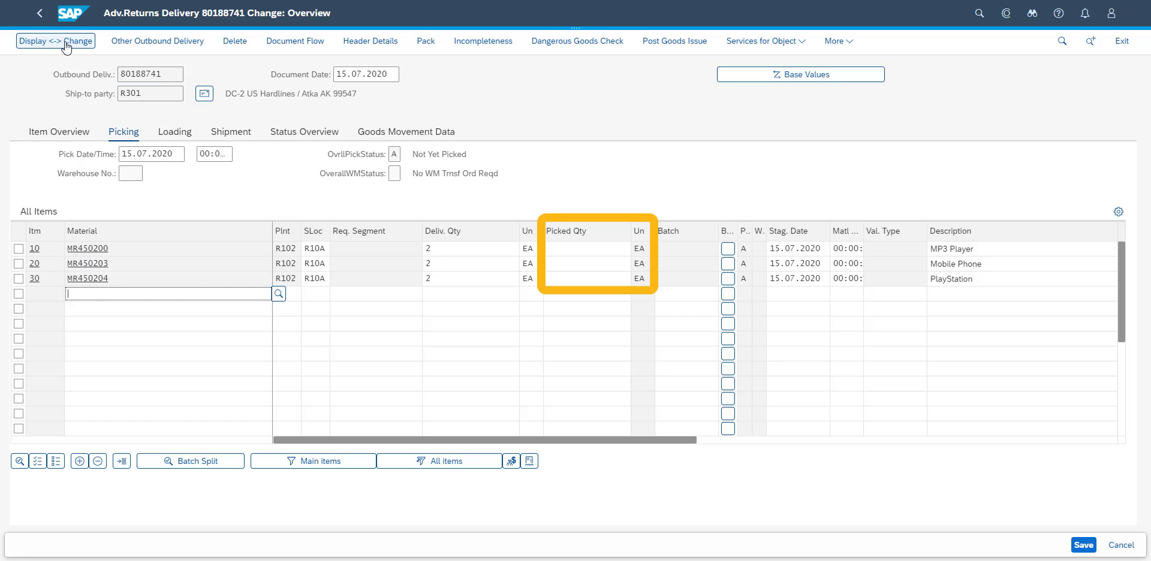
pyautogui.click(560, 249)
pyautogui.click(564, 266)
pyautogui.write('2')
pyautogui.click(566, 278)
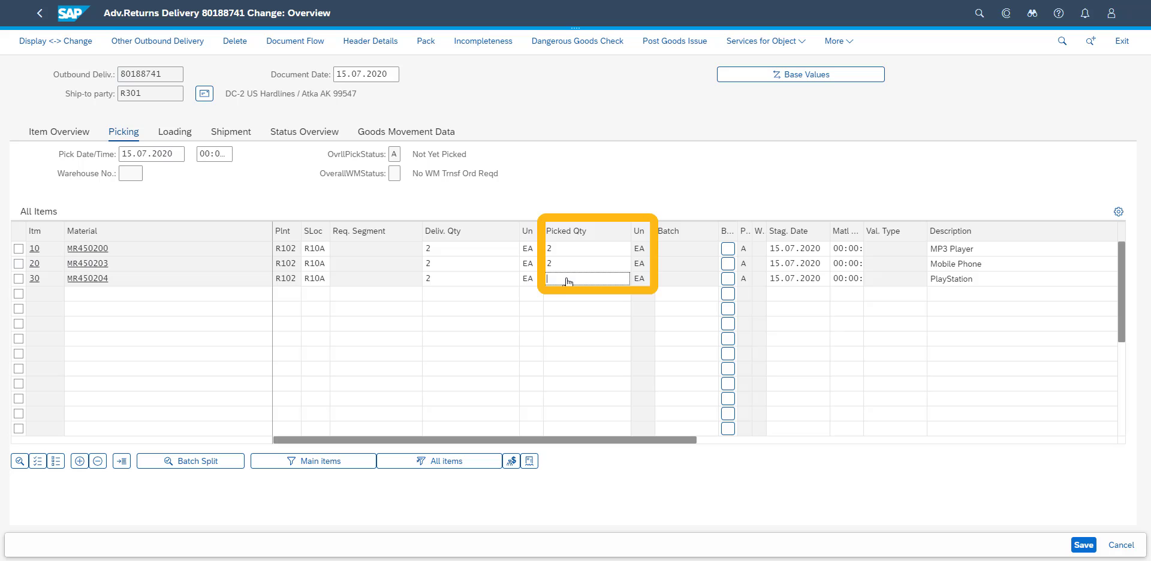
pyautogui.write('2')
pyautogui.click(693, 46)
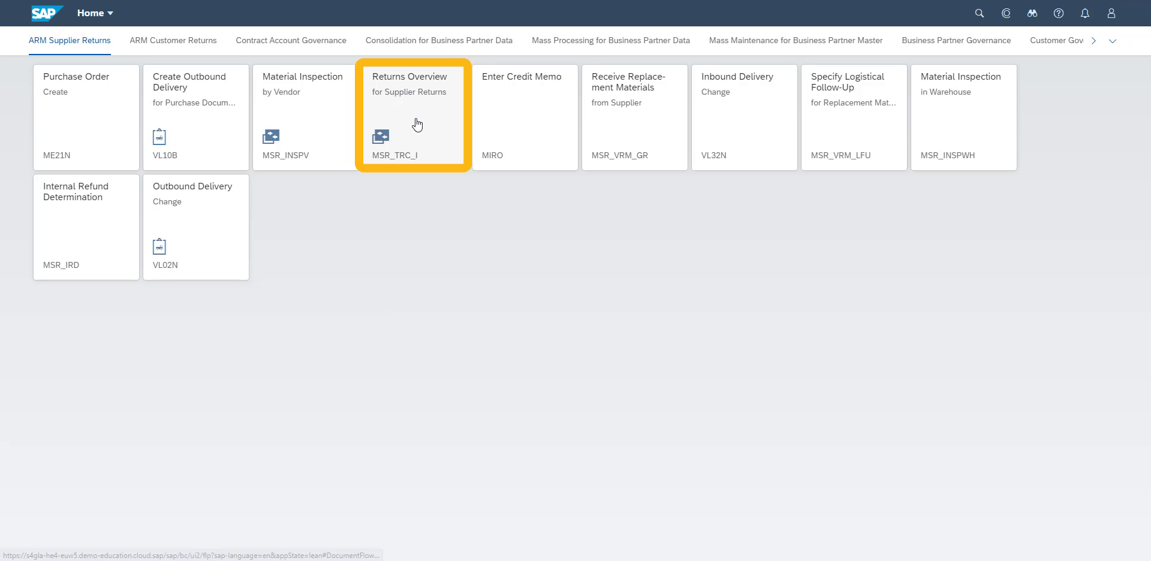
pyautogui.click(417, 124)
pyautogui.write('4500352401')
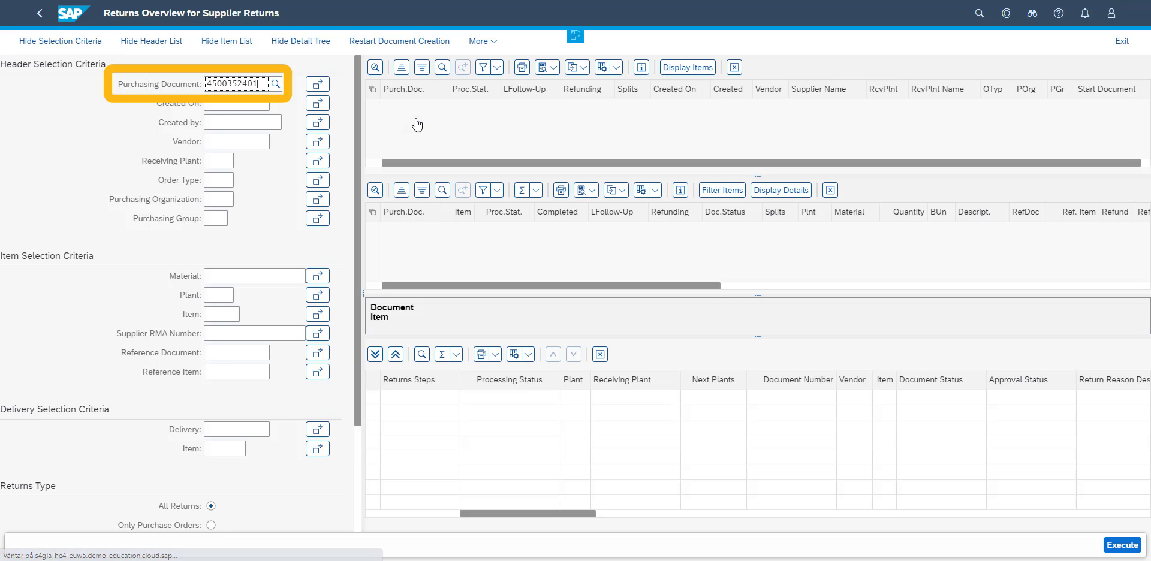
pyautogui.press('Return')
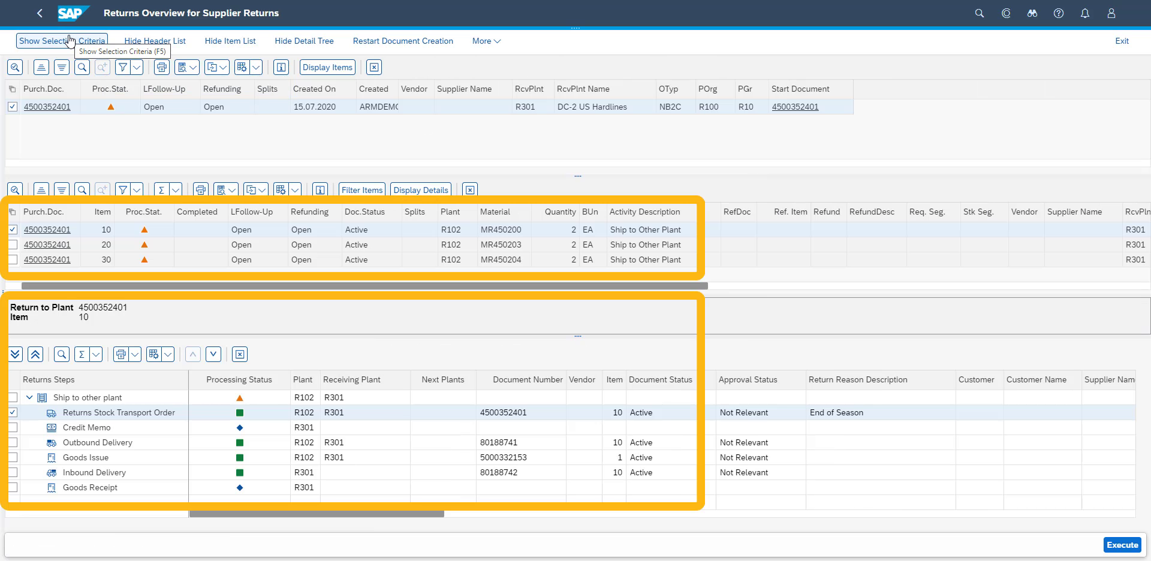
pyautogui.click(213, 355)
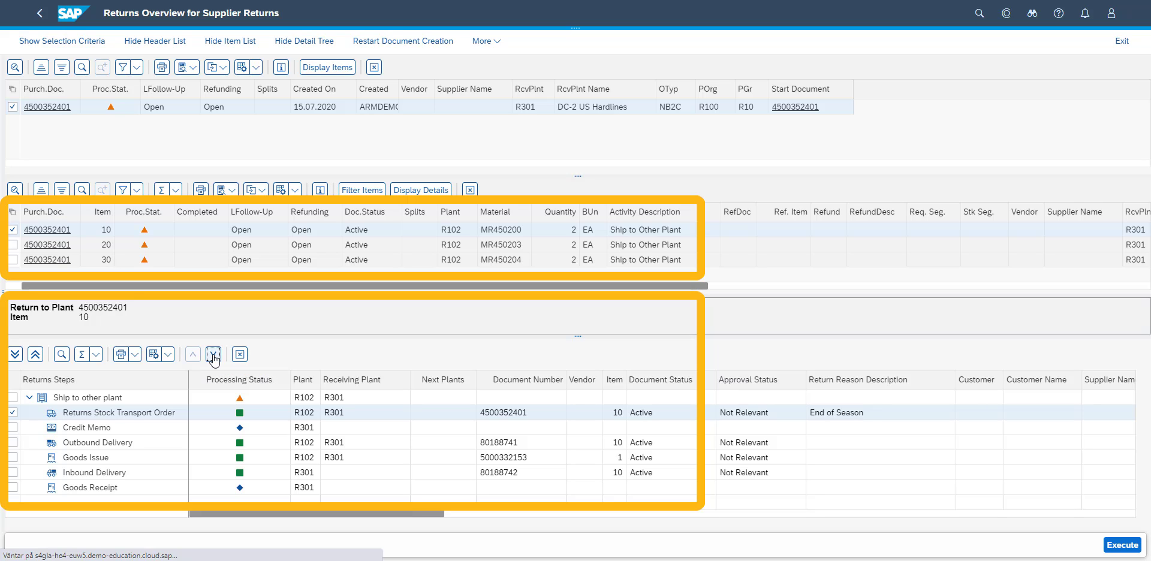
pyautogui.click(214, 358)
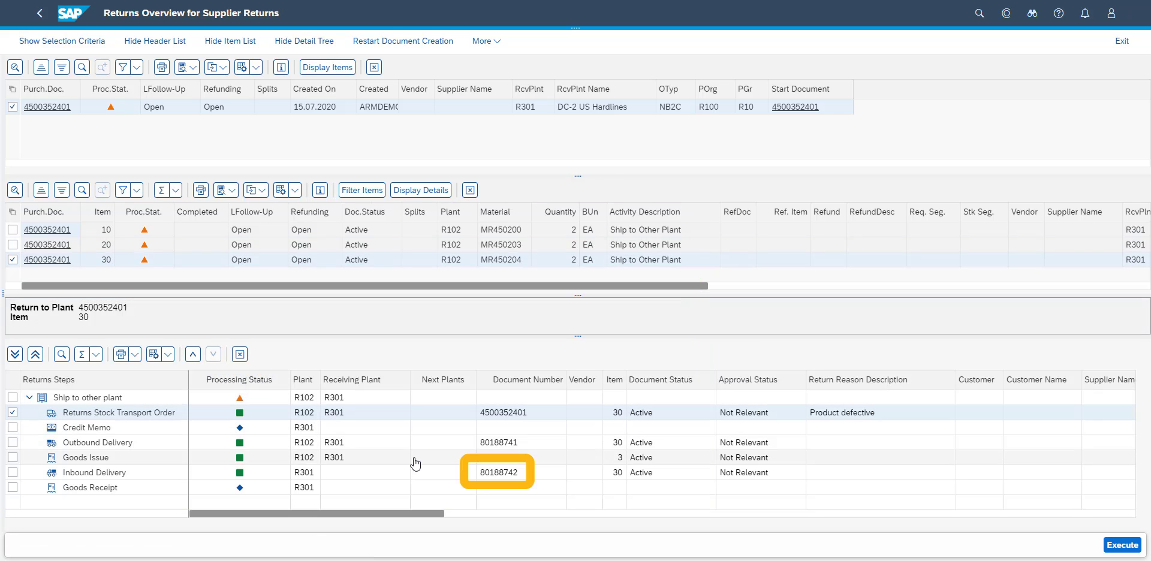
pyautogui.click(503, 473)
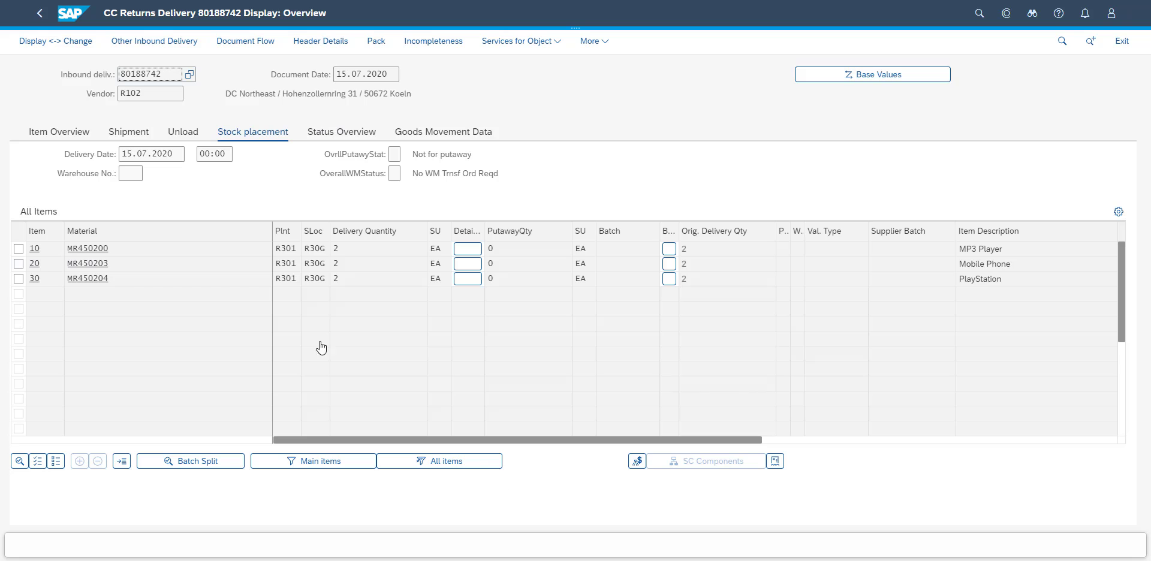
pyautogui.click(71, 46)
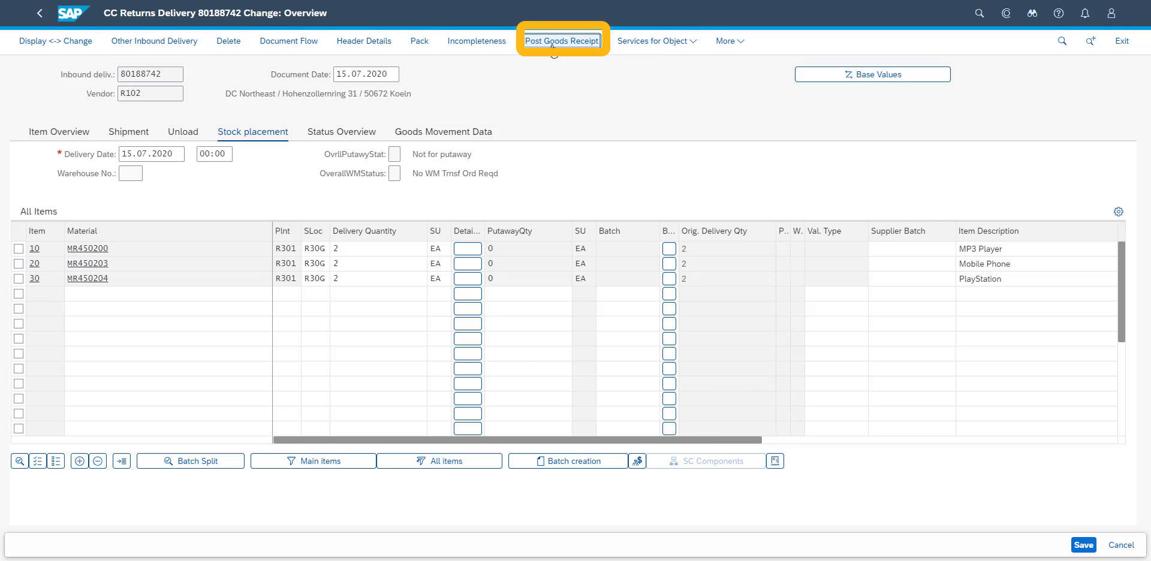
pyautogui.click(552, 41)
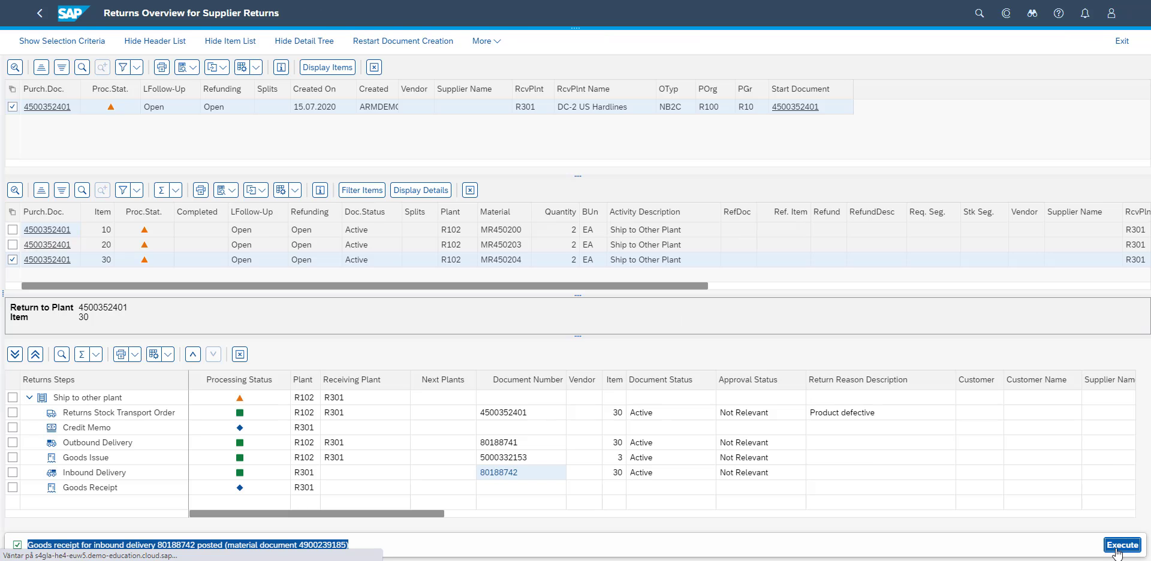
pyautogui.click(1116, 545)
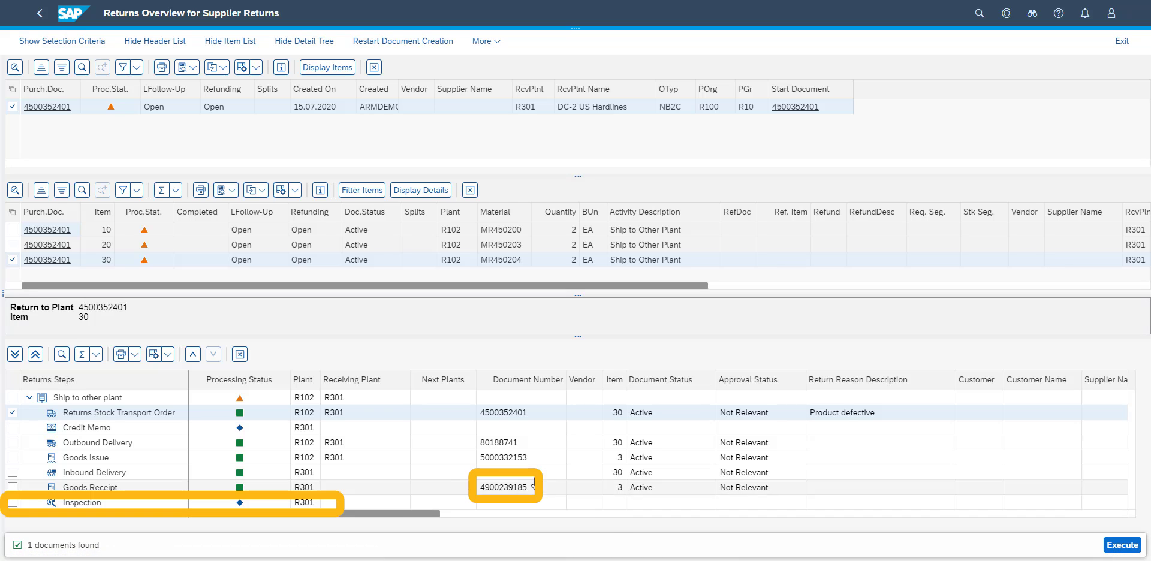
pyautogui.moveTo(527, 487); pyautogui.dragTo(478, 491)
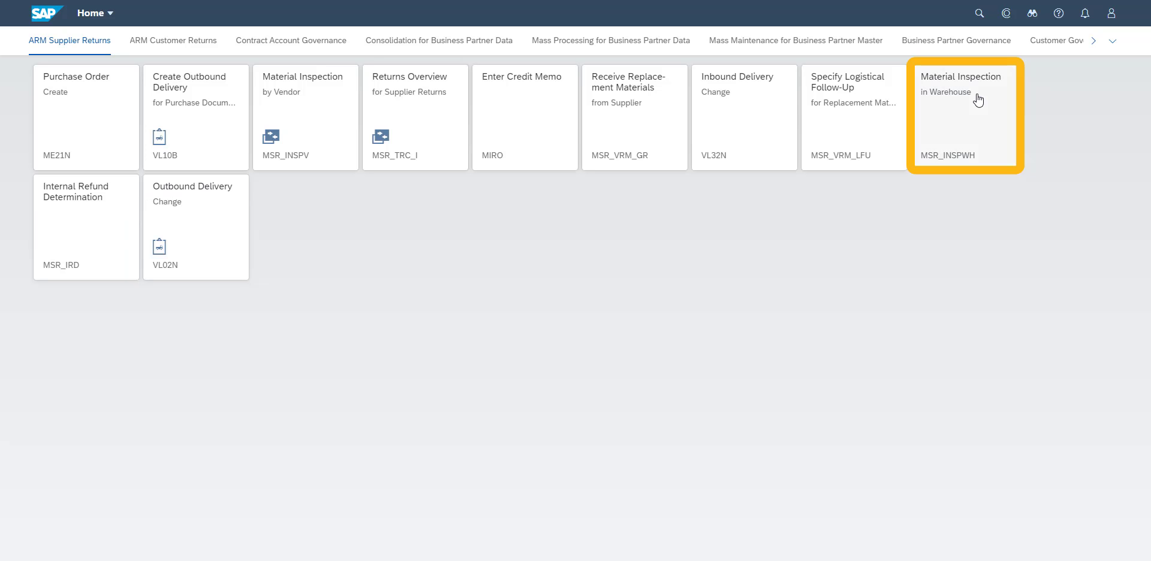
# Load the warehouse material inspection worklist for delivery 80188742.
pyautogui.click(976, 170)
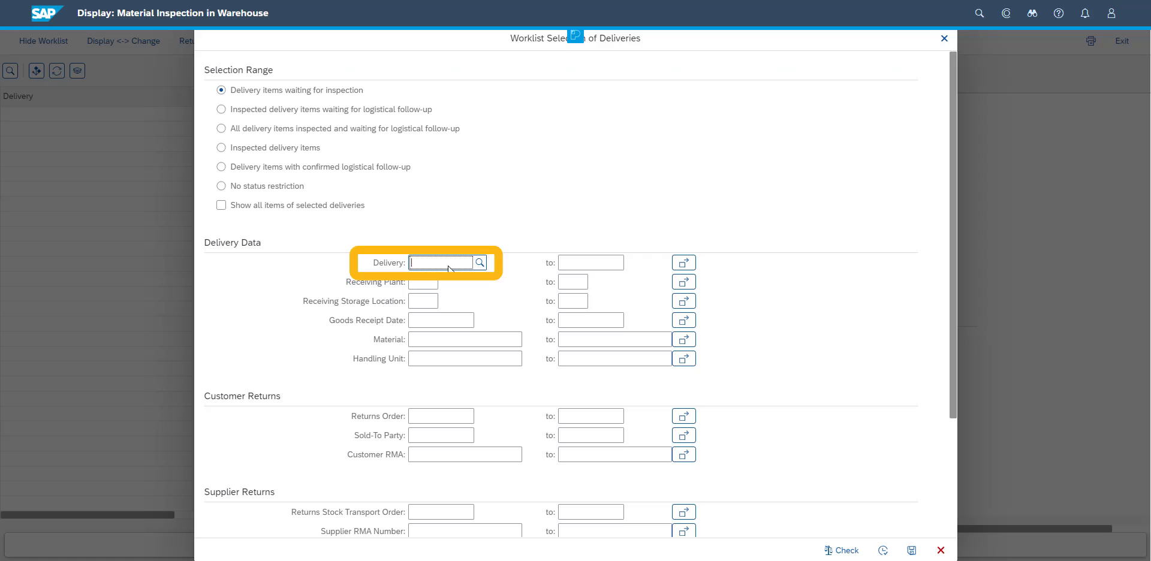
pyautogui.write('80188742')
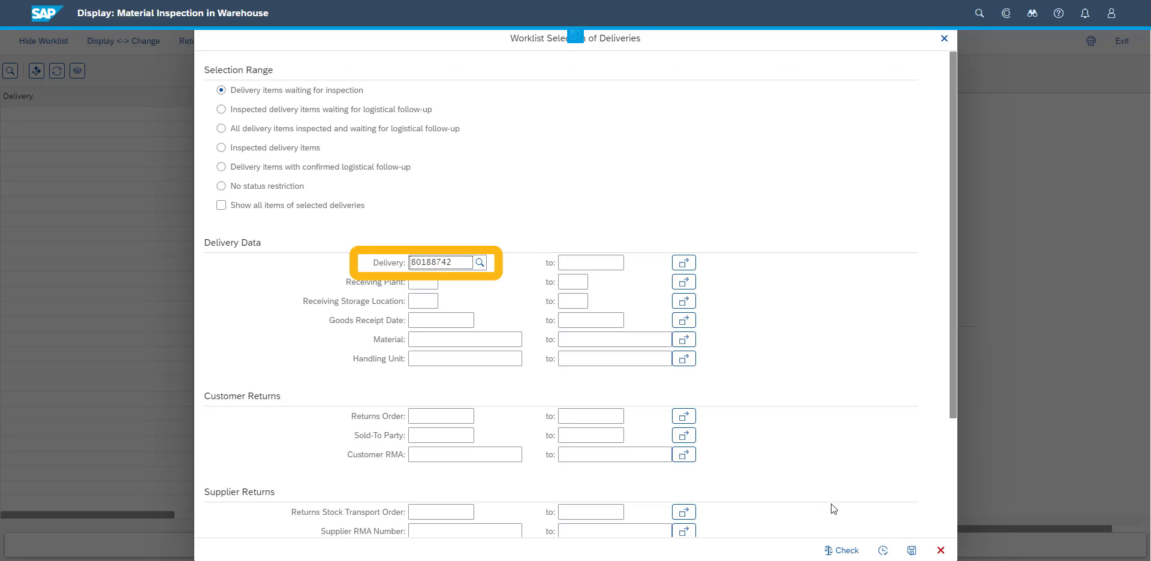
pyautogui.click(884, 550)
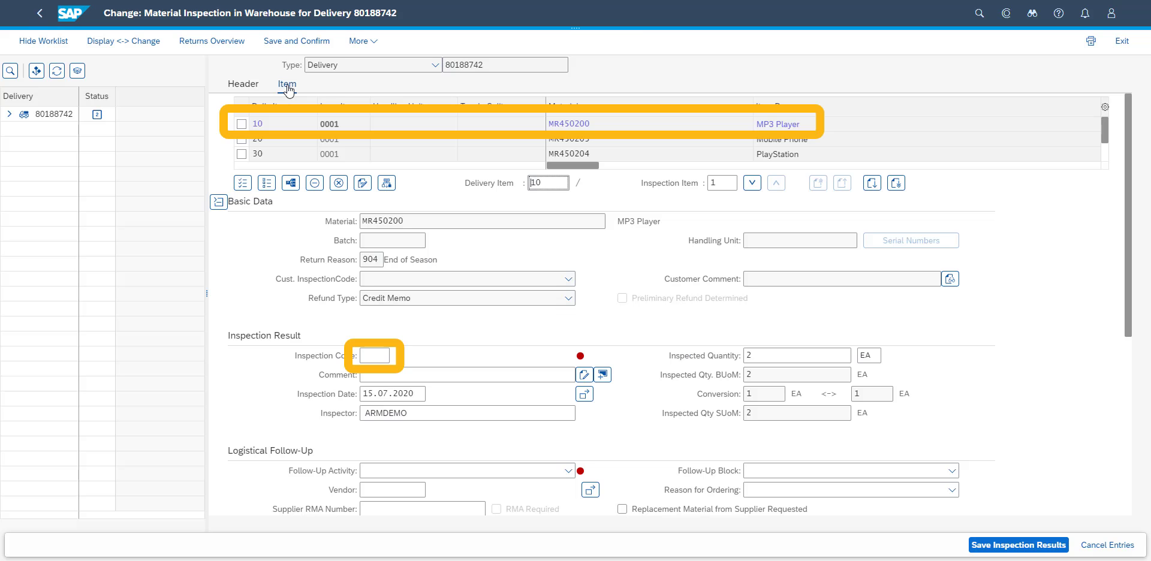
# Set MP3 Player item 10 to inspection code 0001 OK with transfer to free available stock.
pyautogui.click(377, 354)
pyautogui.write('000')
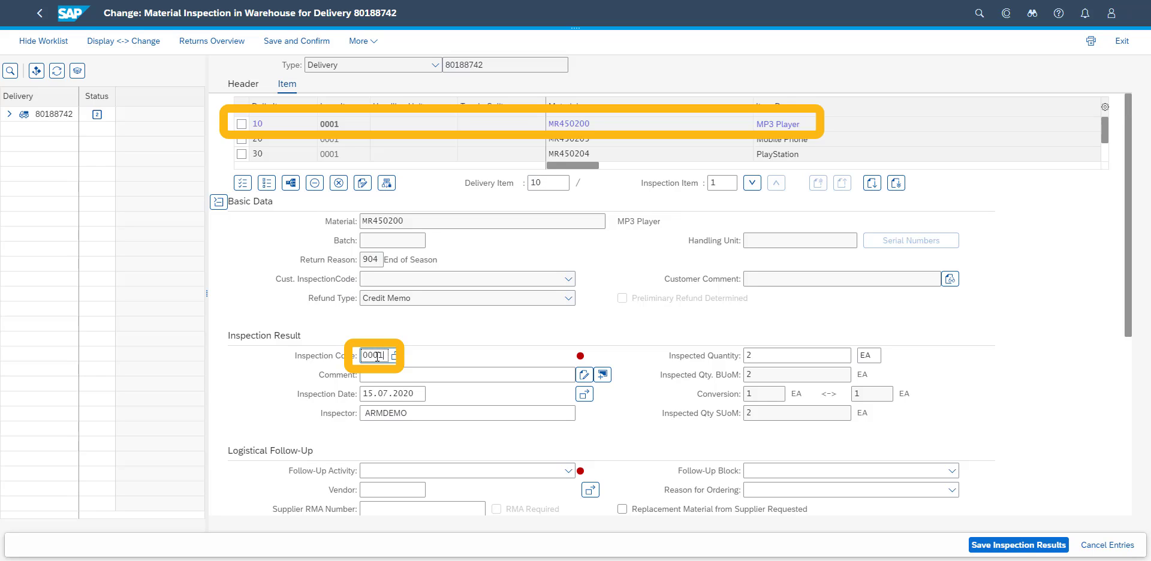
pyautogui.write('1')
pyautogui.press('Return')
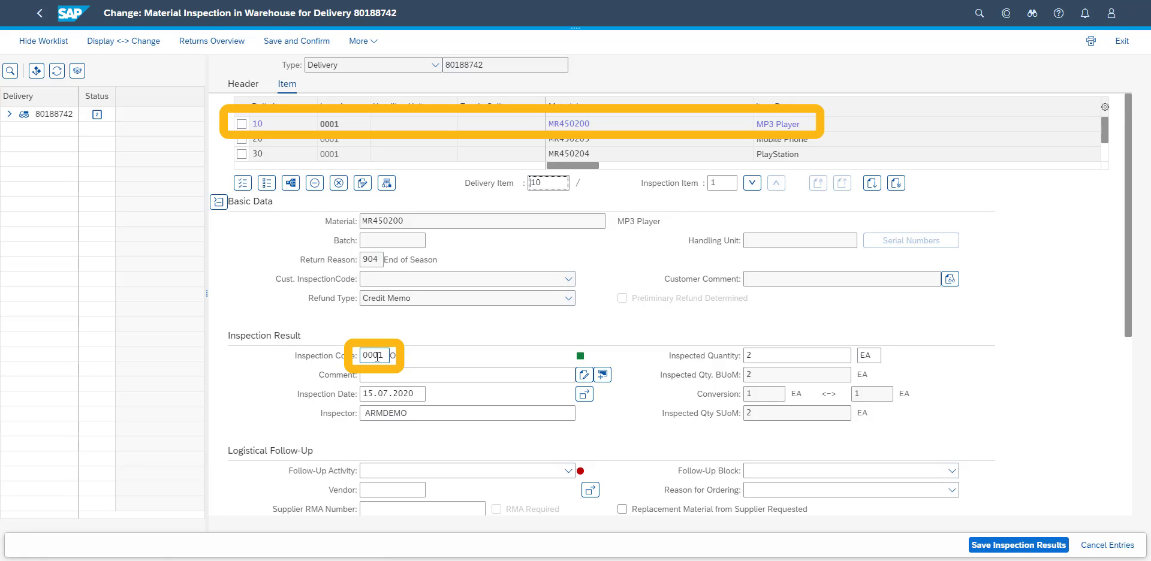
pyautogui.click(569, 471)
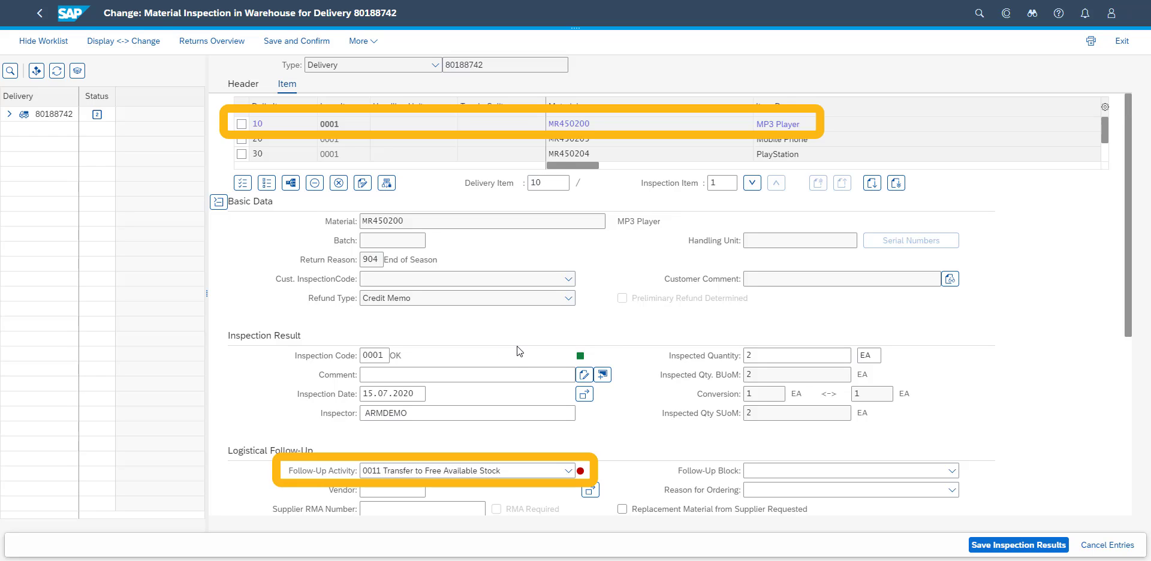
pyautogui.click(242, 139)
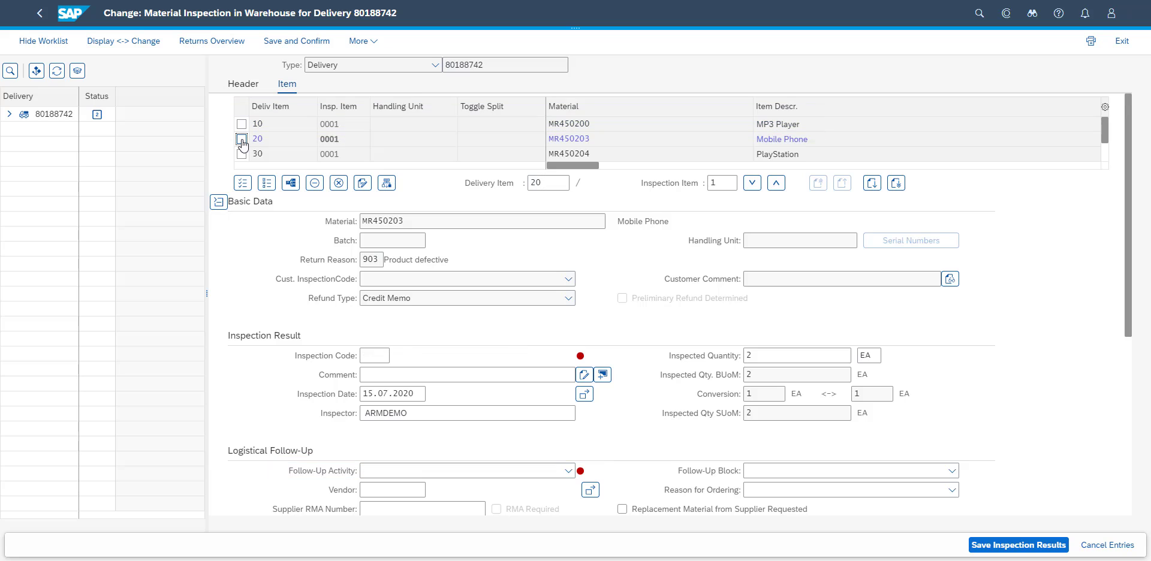
# Split Mobile Phone item 20 and give the first split code 0002 with quantity 1.
pyautogui.click(291, 184)
pyautogui.click(374, 355)
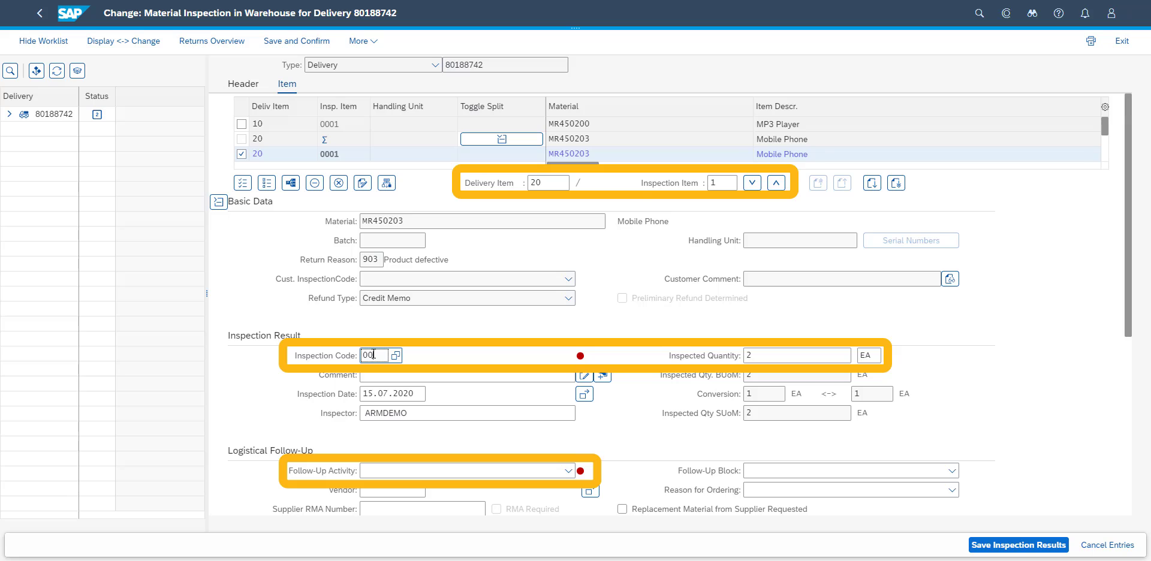
pyautogui.write('0002')
pyautogui.press('Tab')
pyautogui.write('1')
pyautogui.press('Tab')
pyautogui.press('Return')
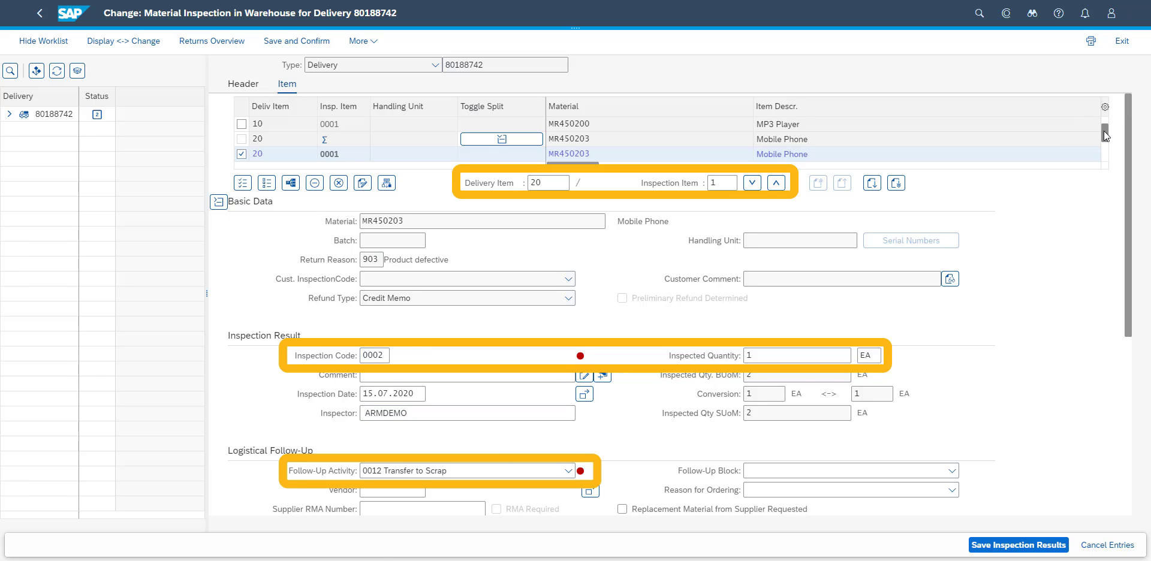
pyautogui.scroll(-1, 1102, 130)
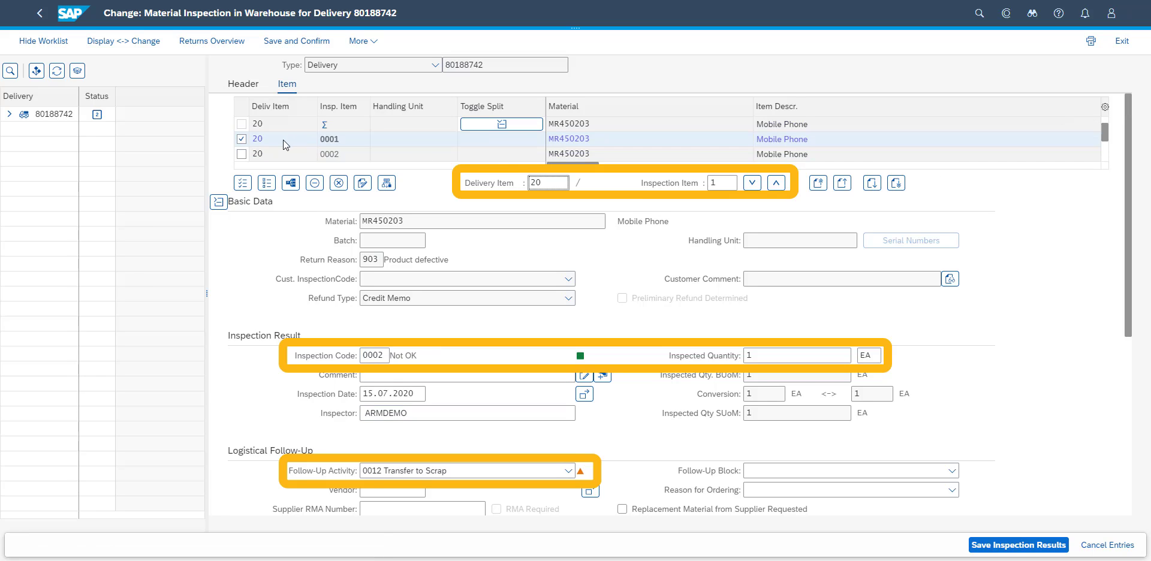
# Set the second split of item 20 to code 0001, quantity 1, transfer to free available stock.
pyautogui.click(241, 139)
pyautogui.click(241, 154)
pyautogui.click(351, 157)
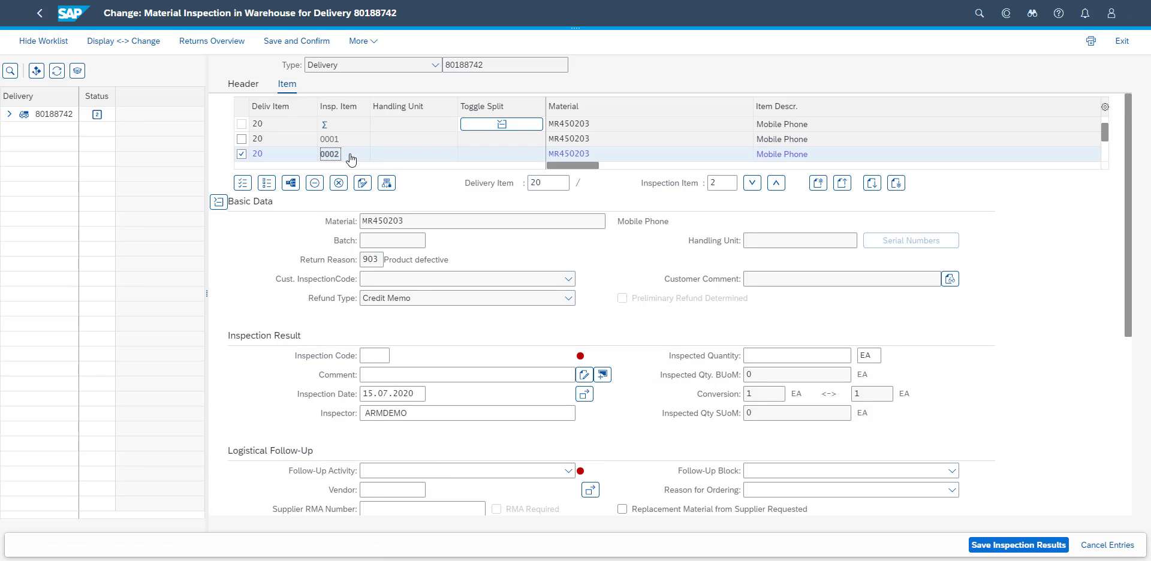
pyautogui.click(382, 356)
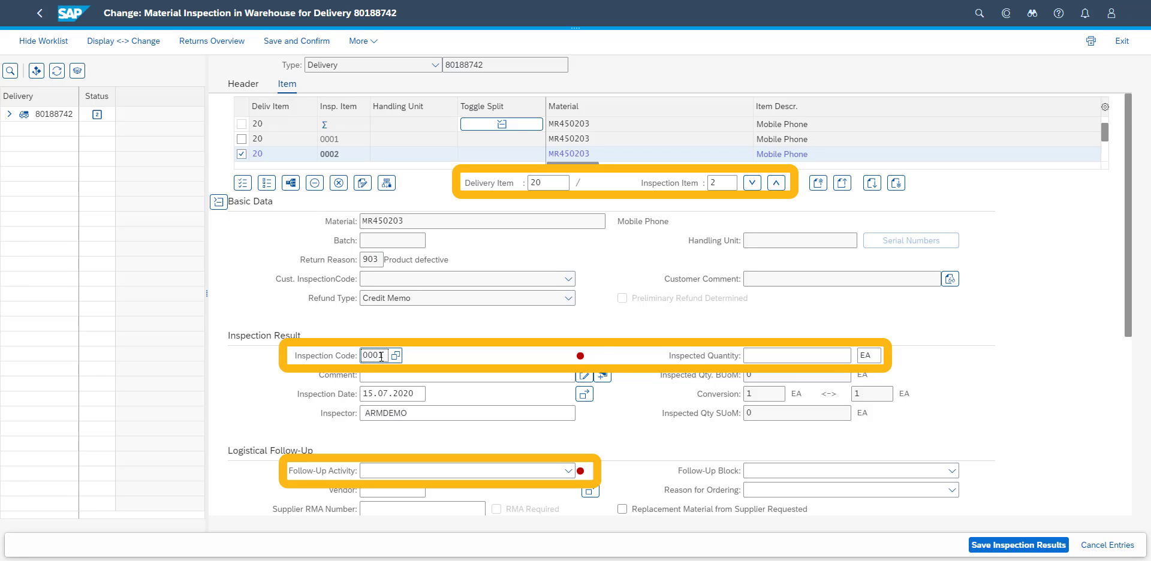
pyautogui.press('Tab')
pyautogui.press('Return')
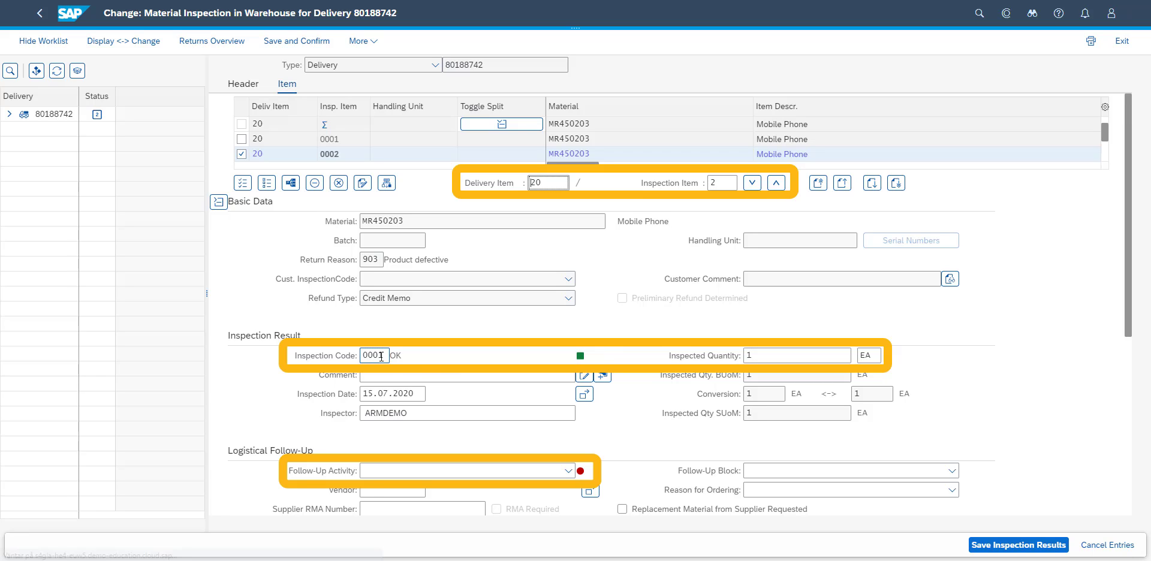
pyautogui.click(568, 470)
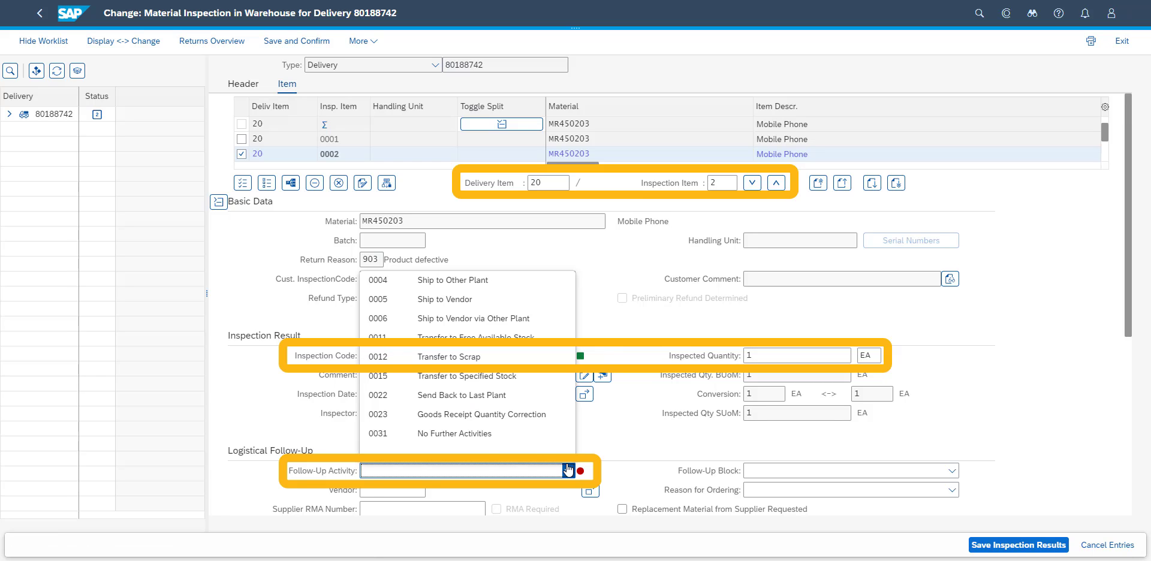
pyautogui.click(515, 345)
# Mark PlayStation item 30 as code 0002 Not OK and save the inspection results.
pyautogui.click(754, 184)
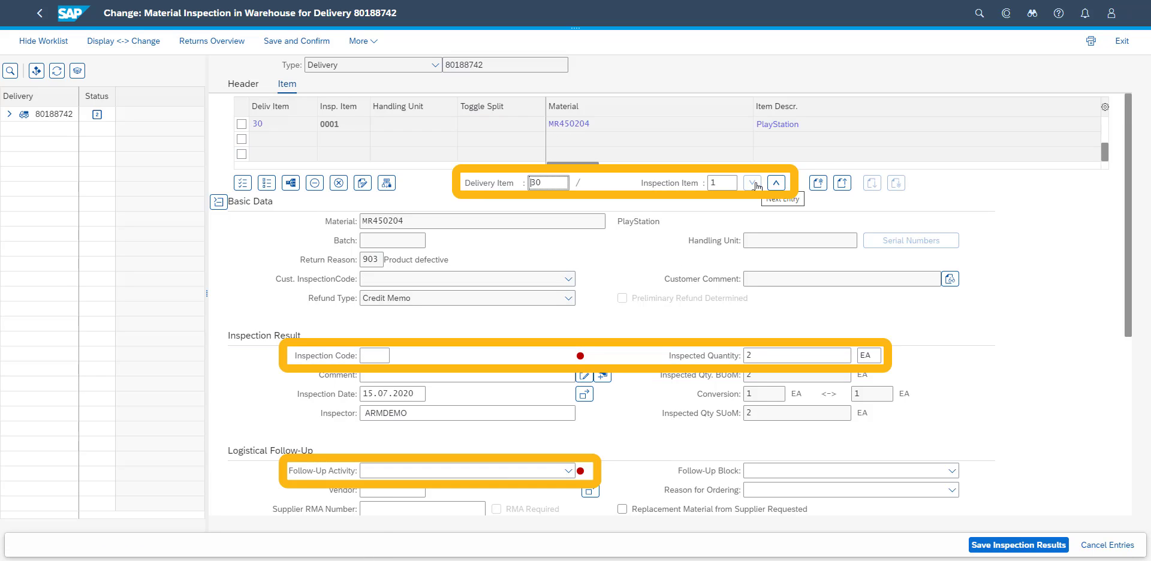
pyautogui.click(375, 356)
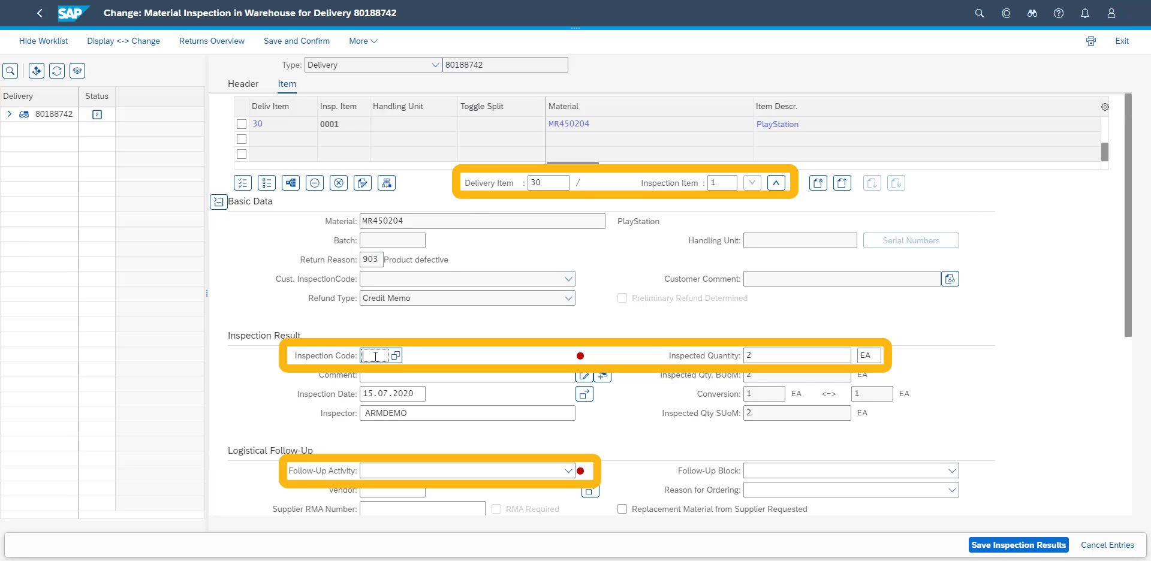
pyautogui.write('0002')
pyautogui.press('Return')
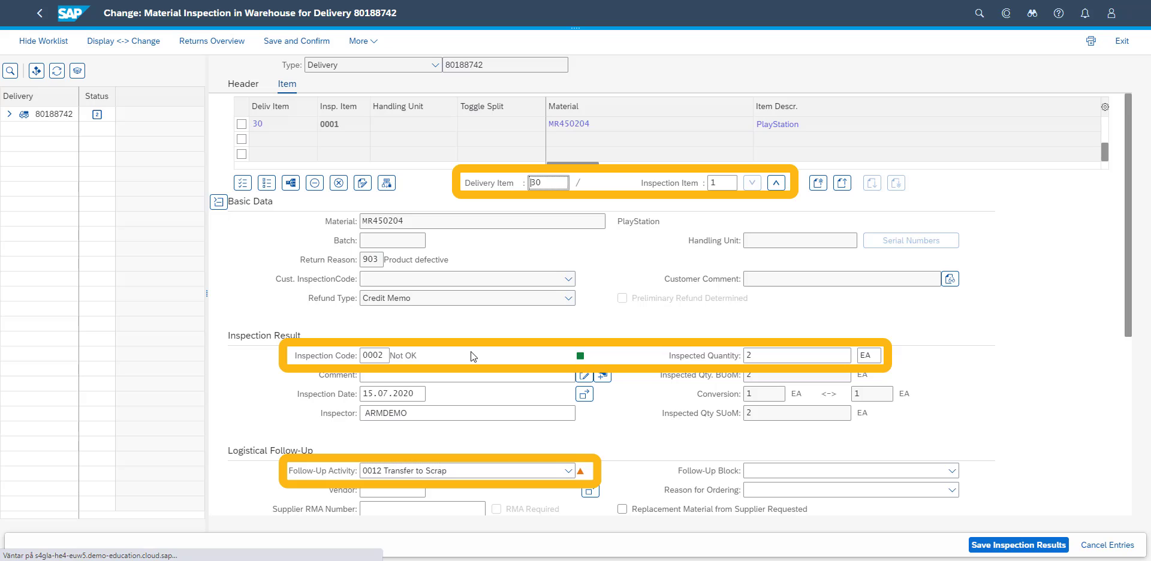
pyautogui.click(1025, 545)
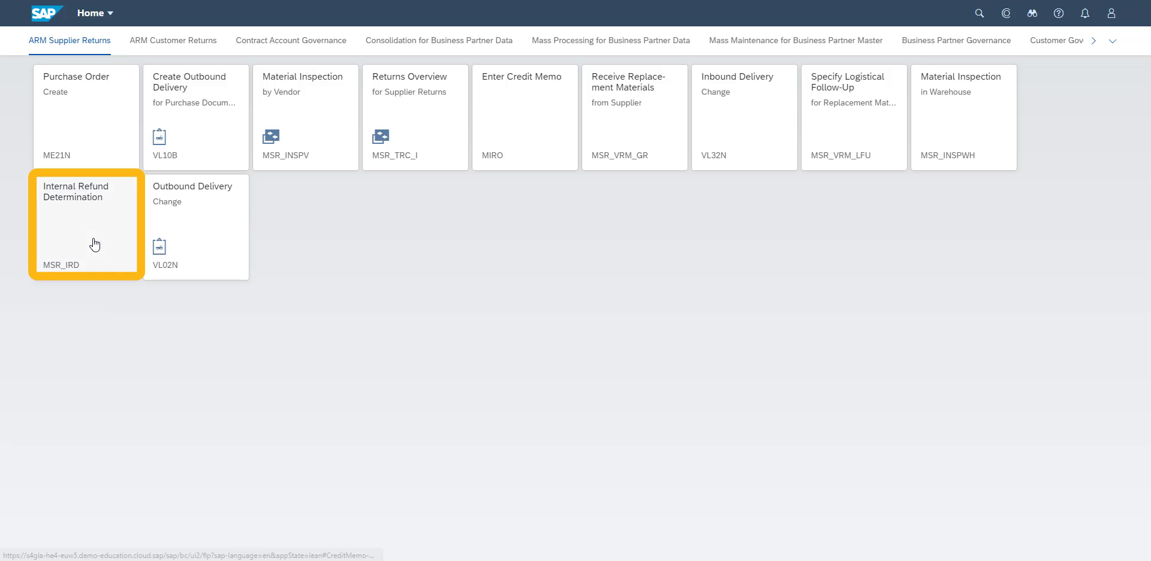
# Determine refund codes R09 and R05 for delivery 80188742's items and create credit memo 90211361.
pyautogui.click(95, 246)
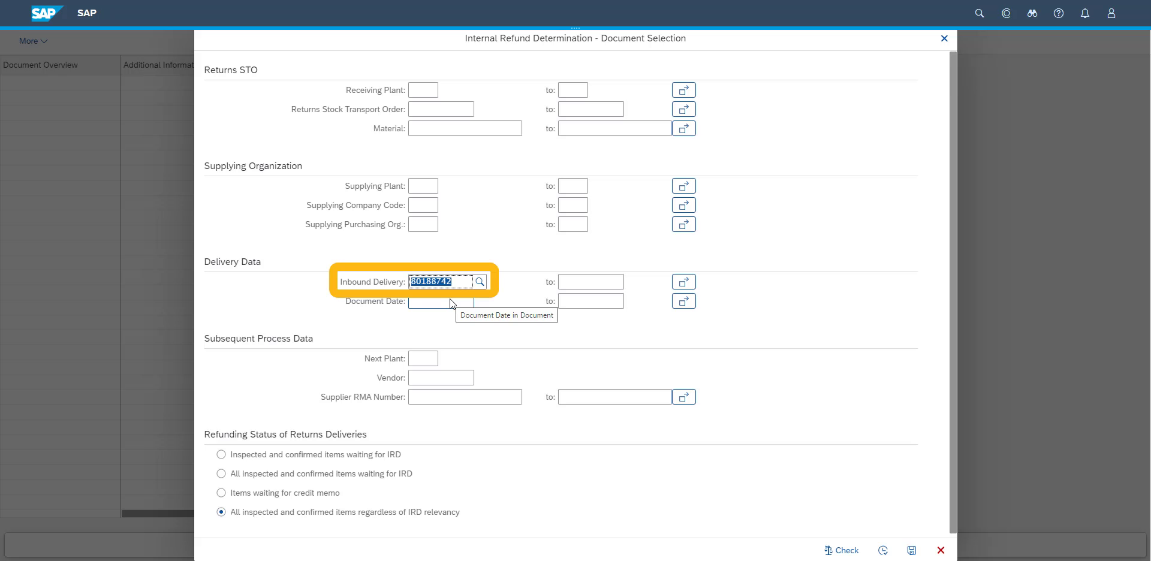
pyautogui.click(881, 549)
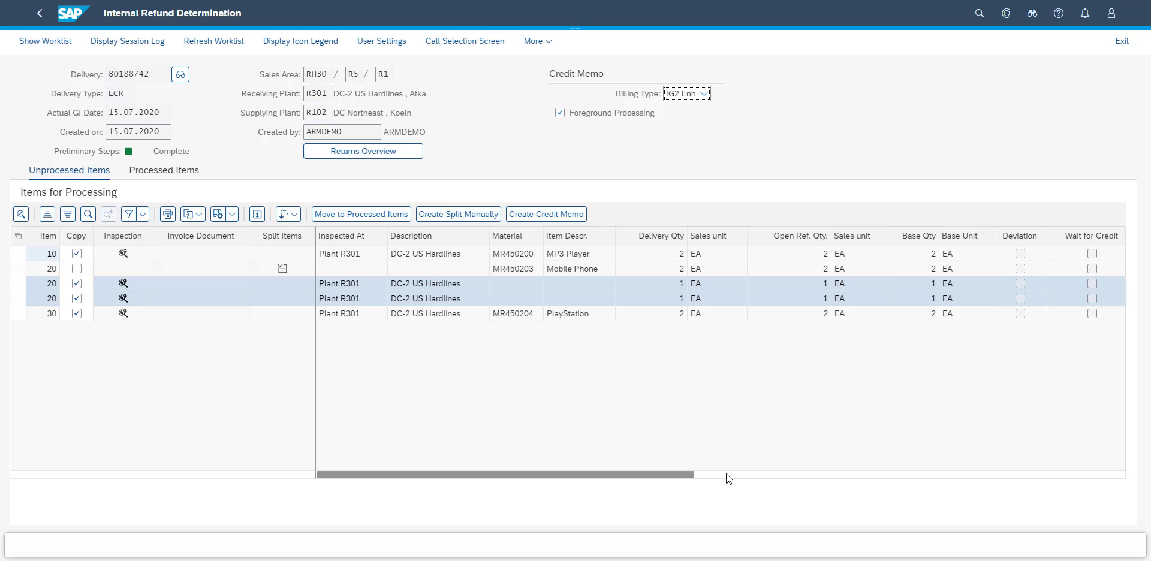
pyautogui.click(726, 474)
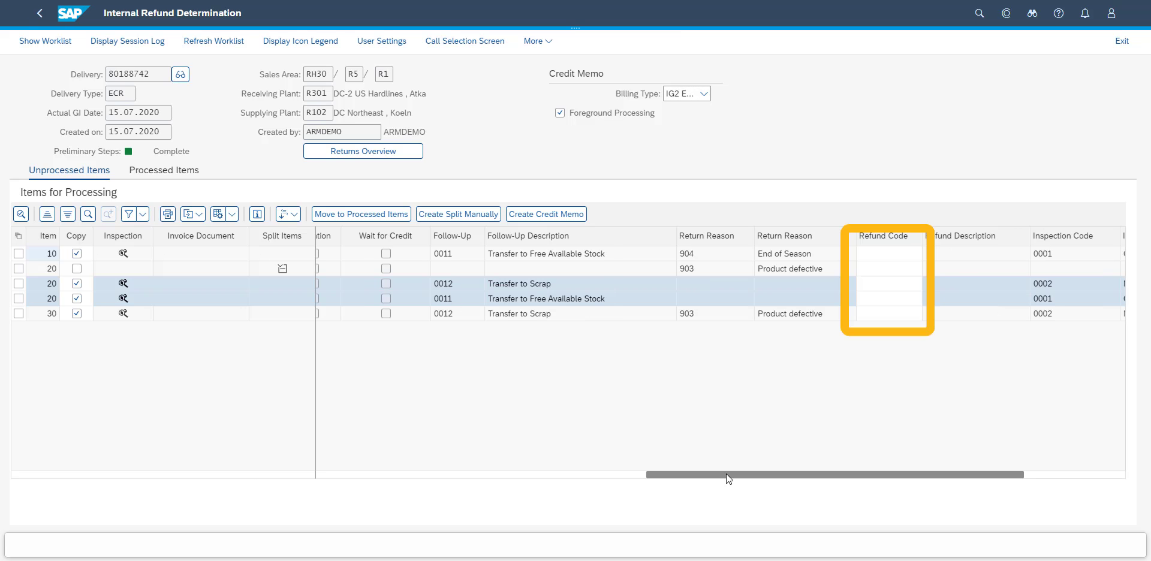
pyautogui.click(899, 260)
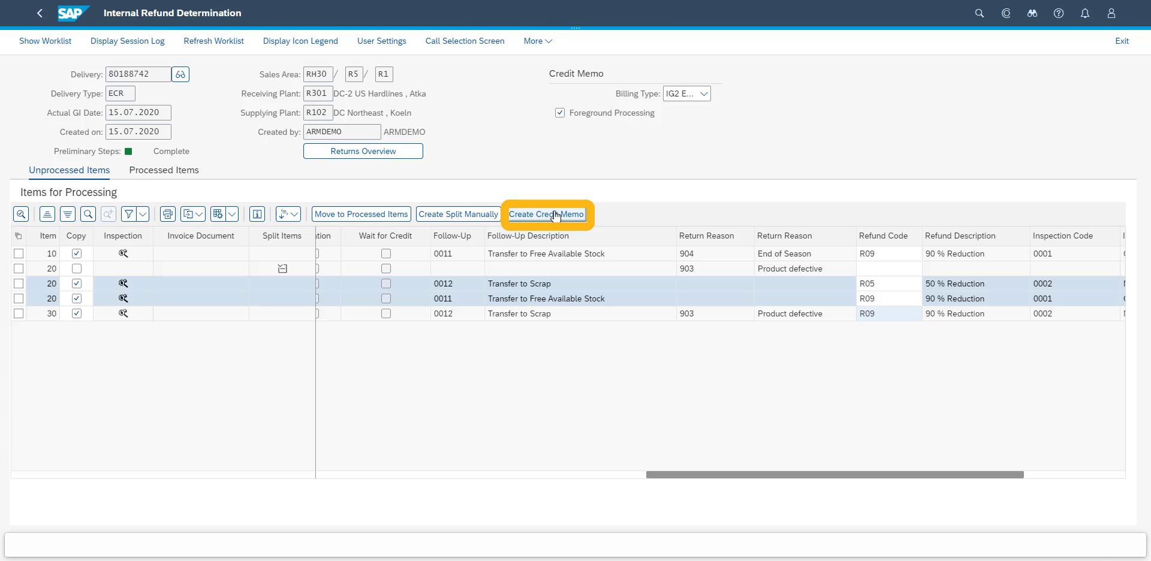
pyautogui.click(555, 215)
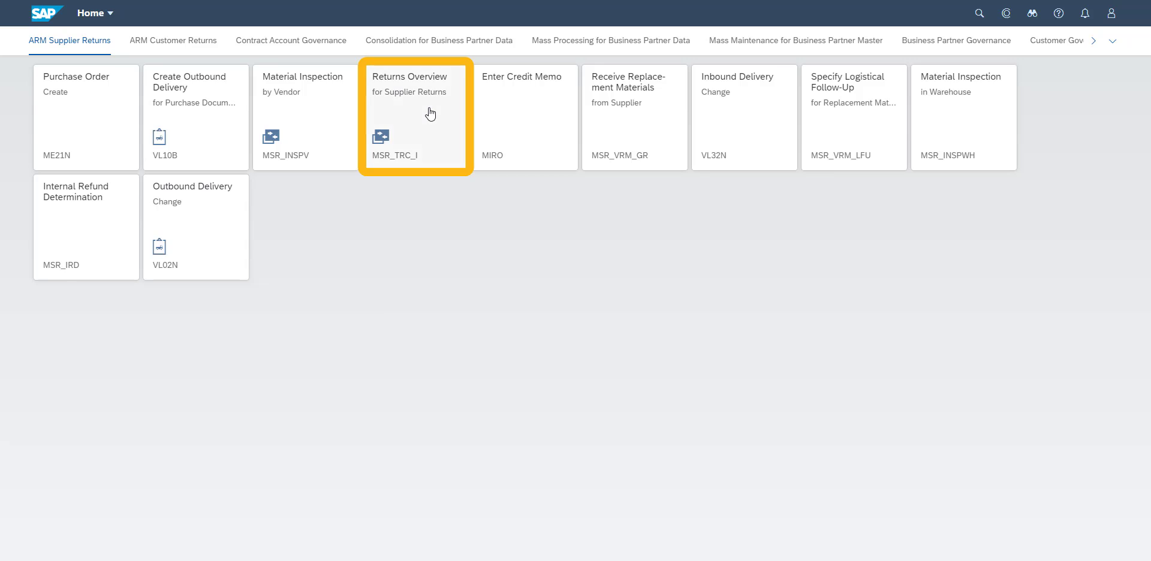
pyautogui.click(432, 113)
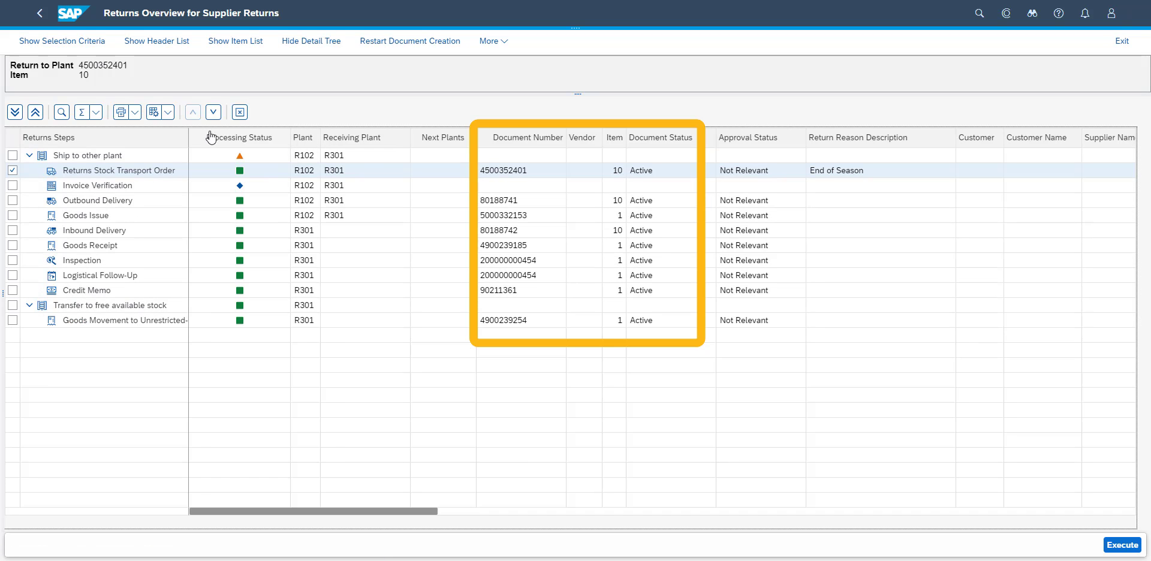
pyautogui.click(213, 112)
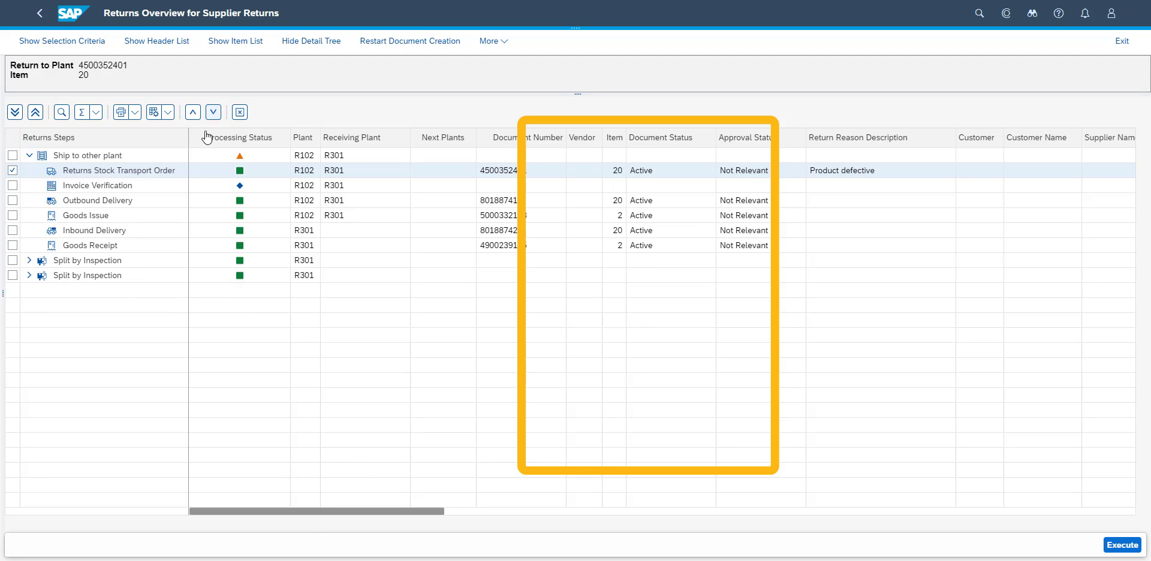
pyautogui.click(11, 276)
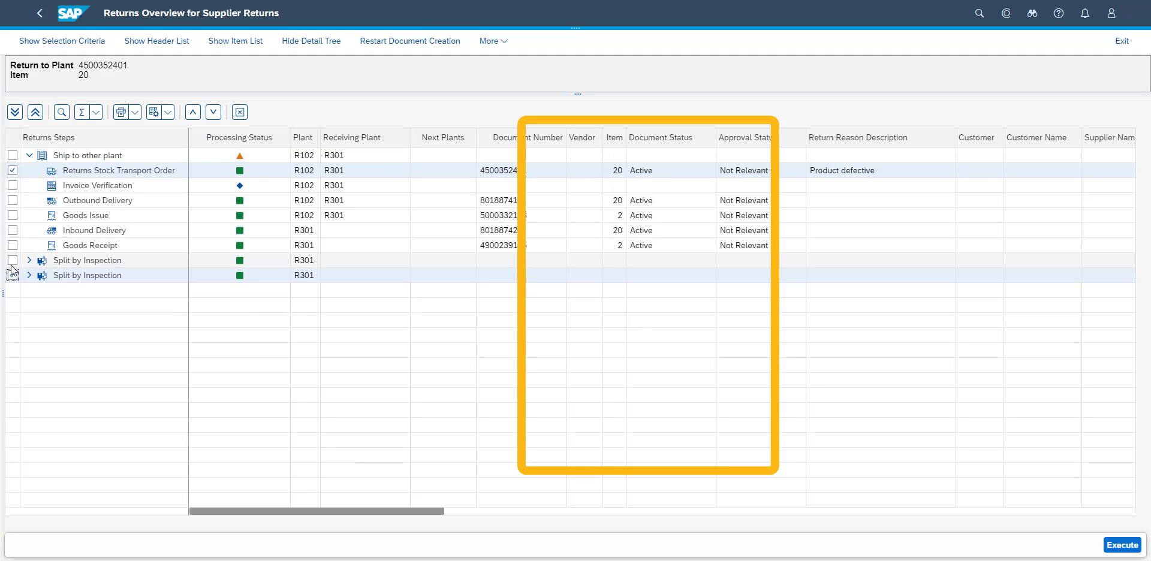
pyautogui.click(12, 260)
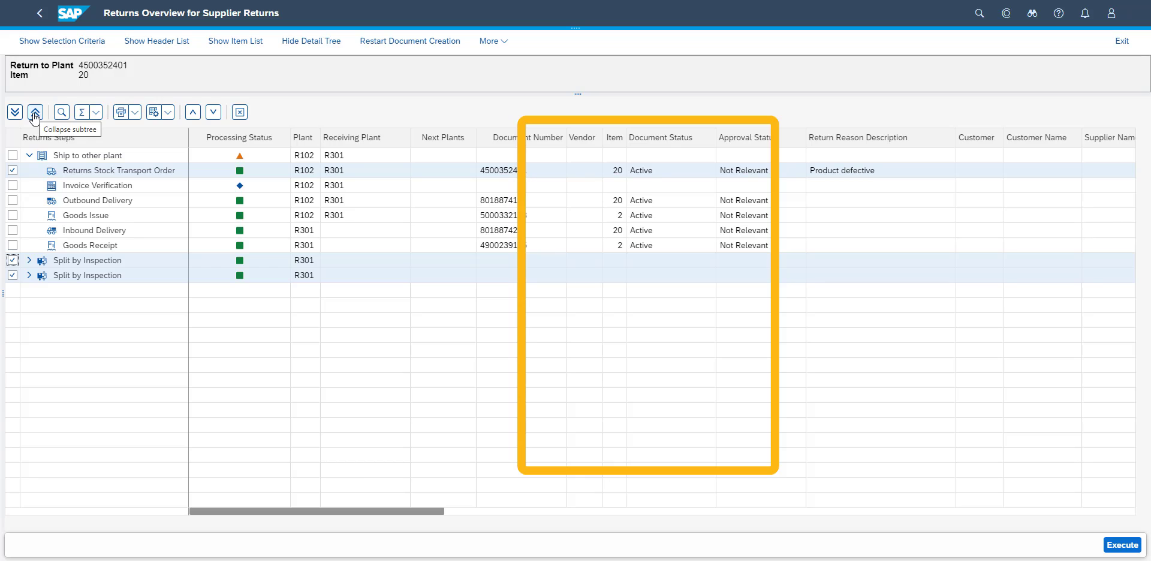
pyautogui.click(15, 112)
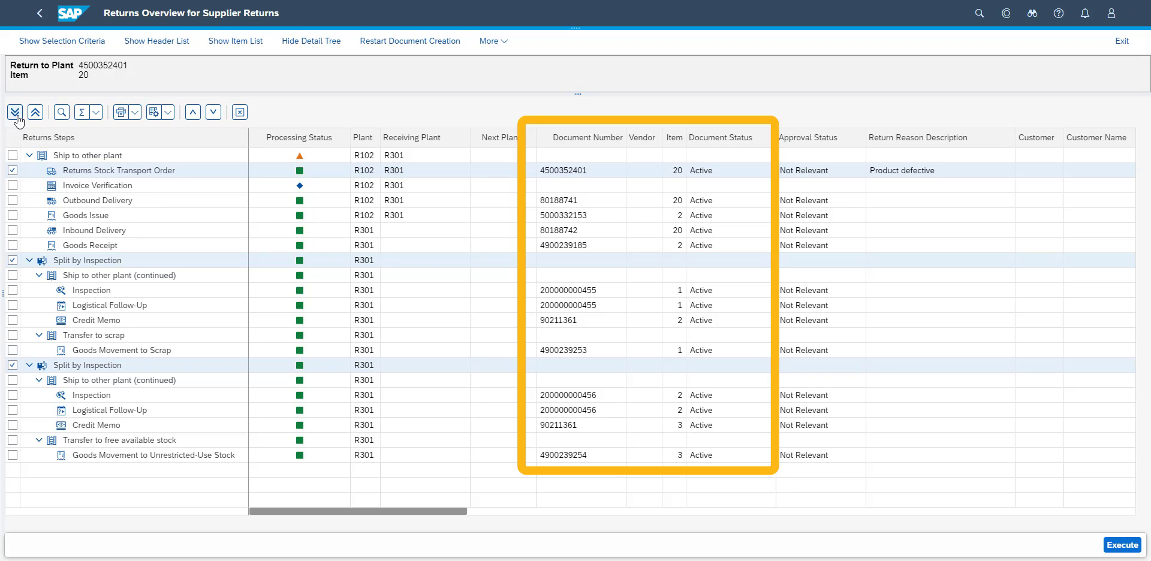
pyautogui.click(213, 113)
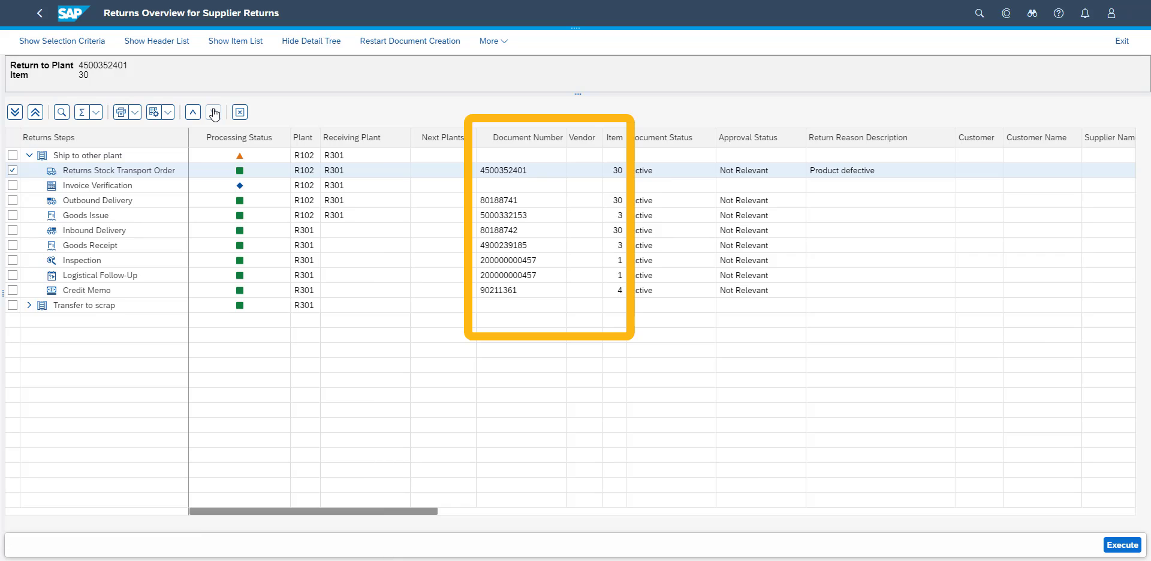
pyautogui.click(29, 306)
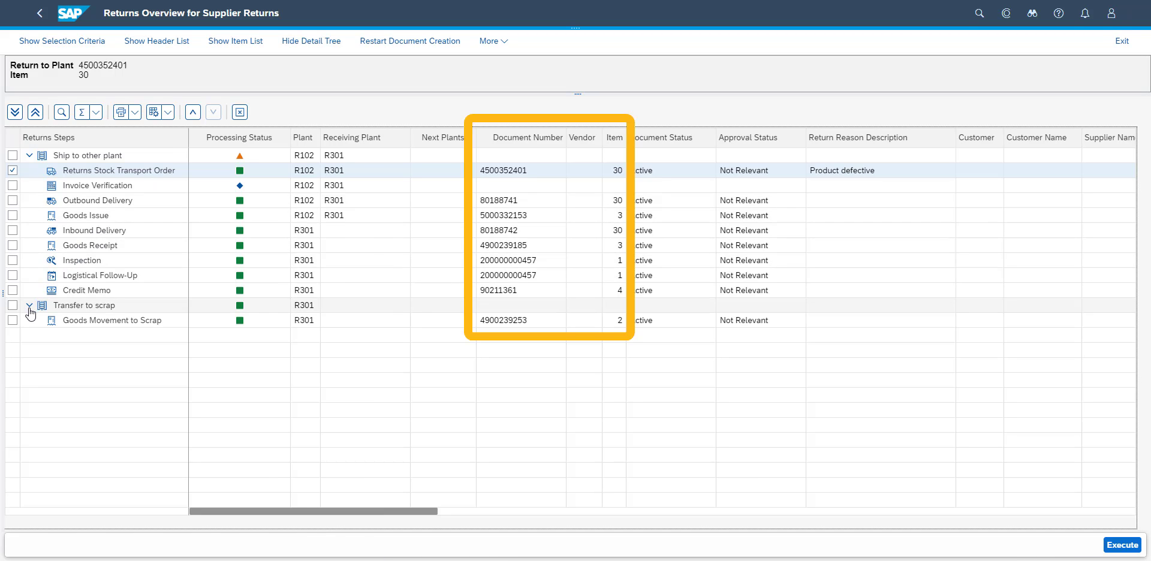